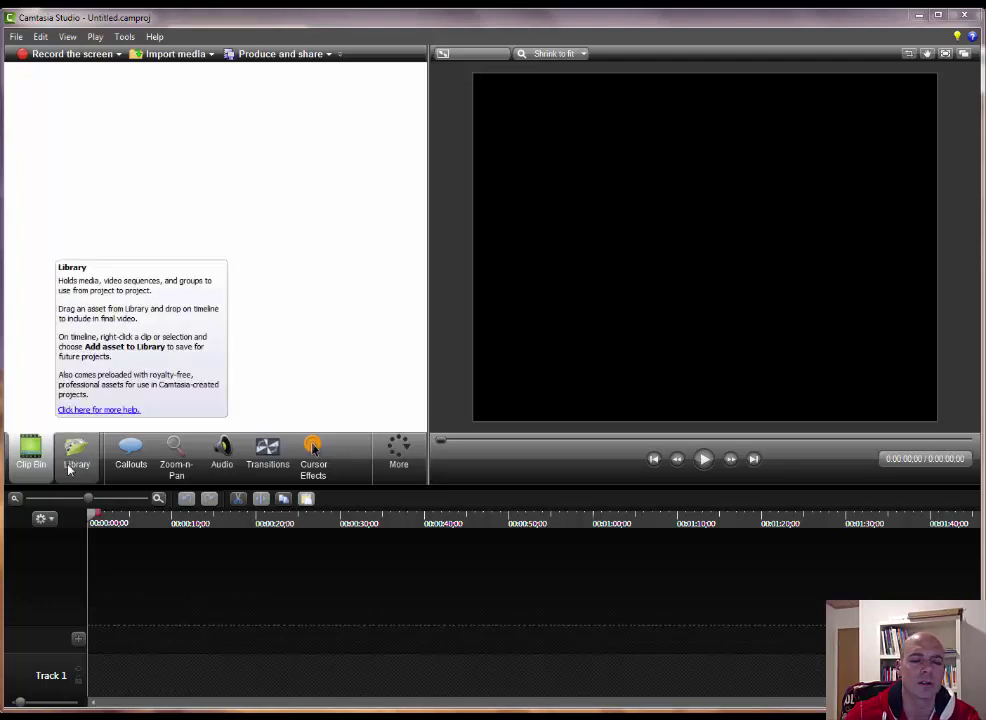
# - Open the MOBE Marketing Template.camproj project from the MOBE Marketing template folder
pyautogui.click(16, 37)
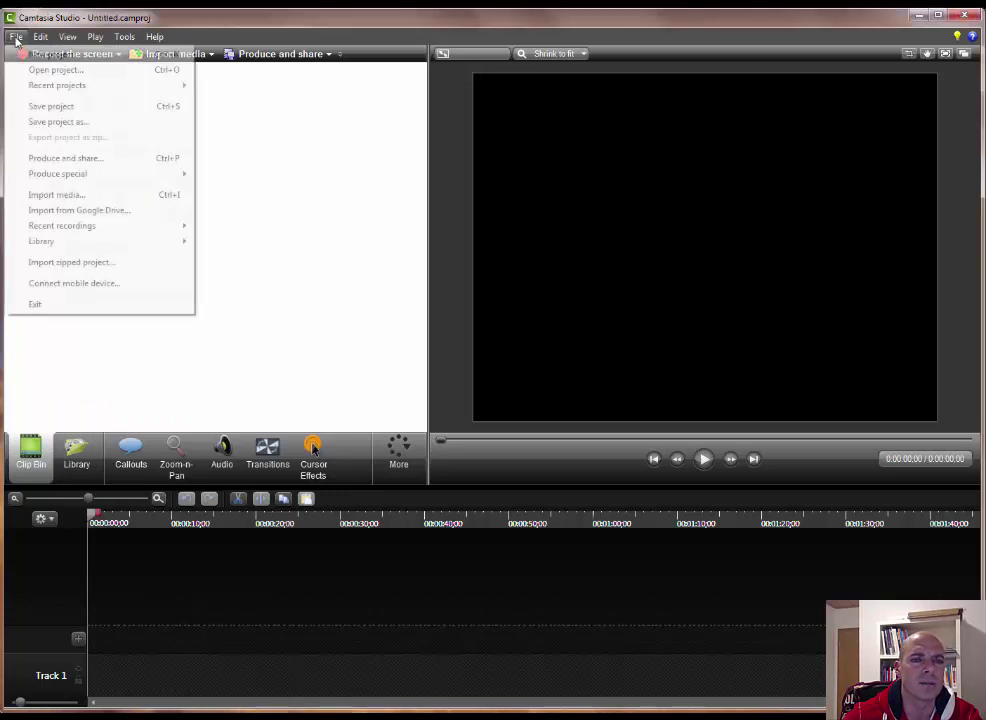
pyautogui.click(55, 70)
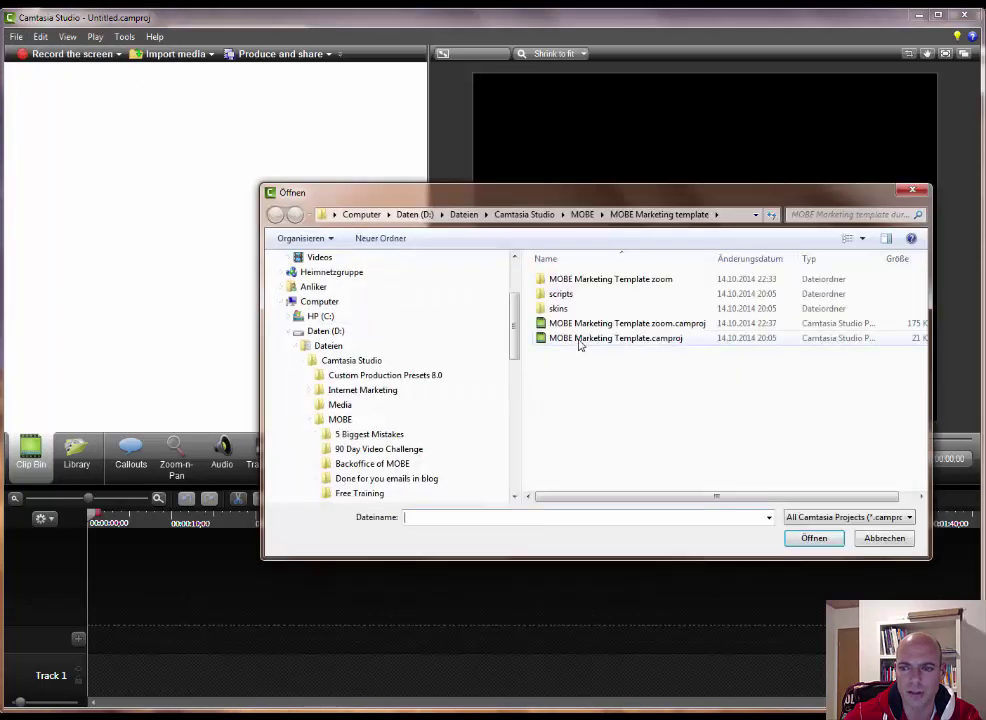
pyautogui.doubleClick(578, 339)
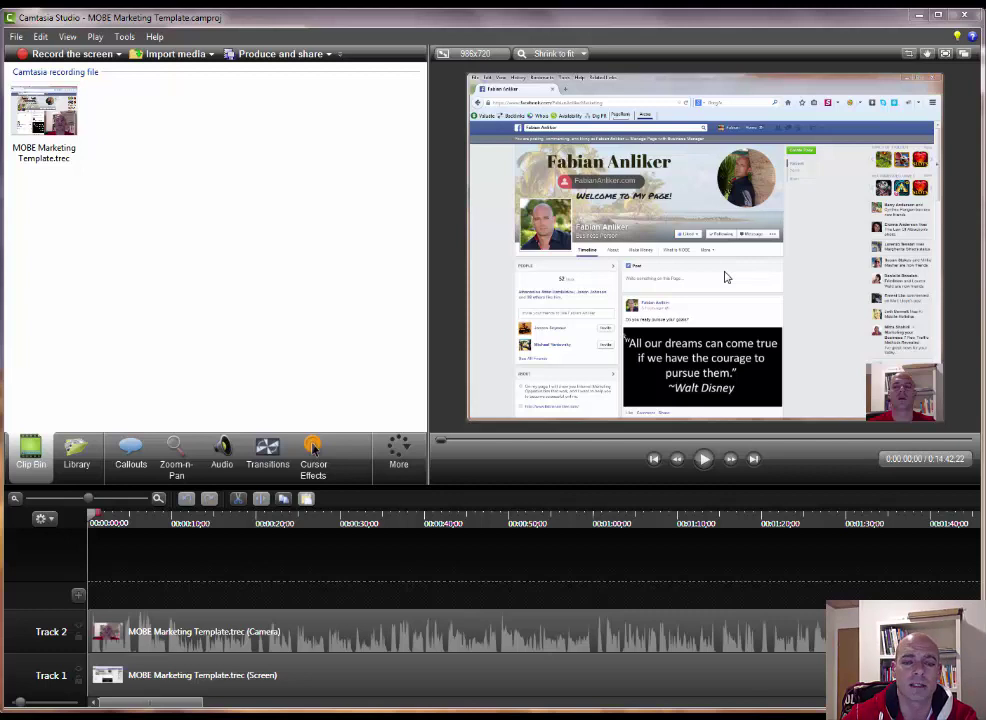
# - Preview the Behind a Cloud Animated Title and Callout - Themed 2, then expand the All Polished theme
pyautogui.click(76, 450)
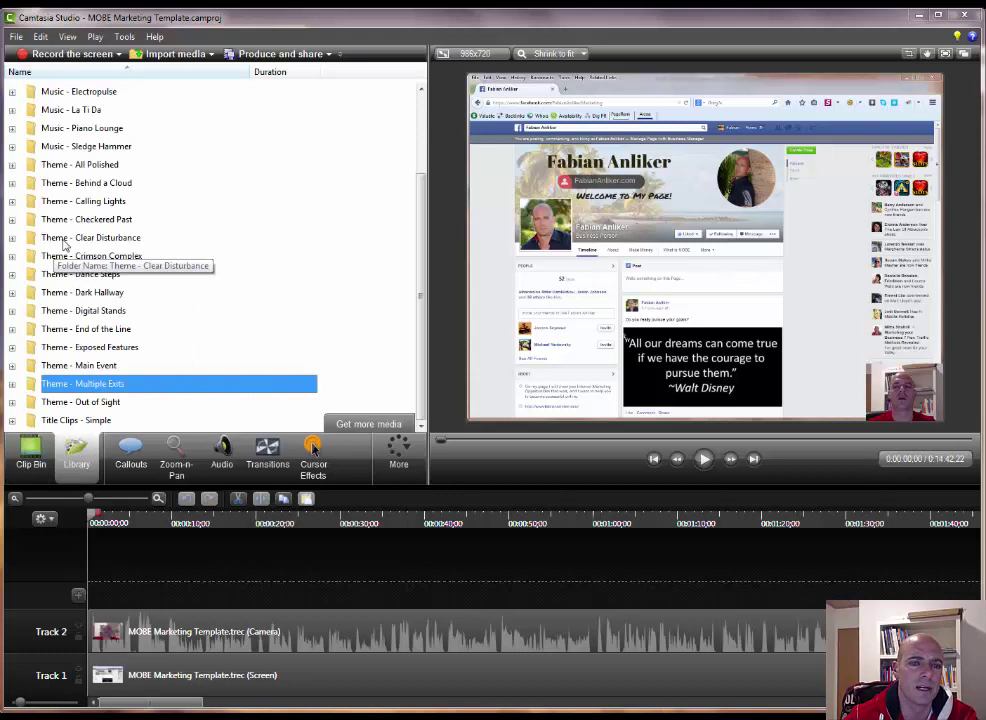
pyautogui.click(80, 165)
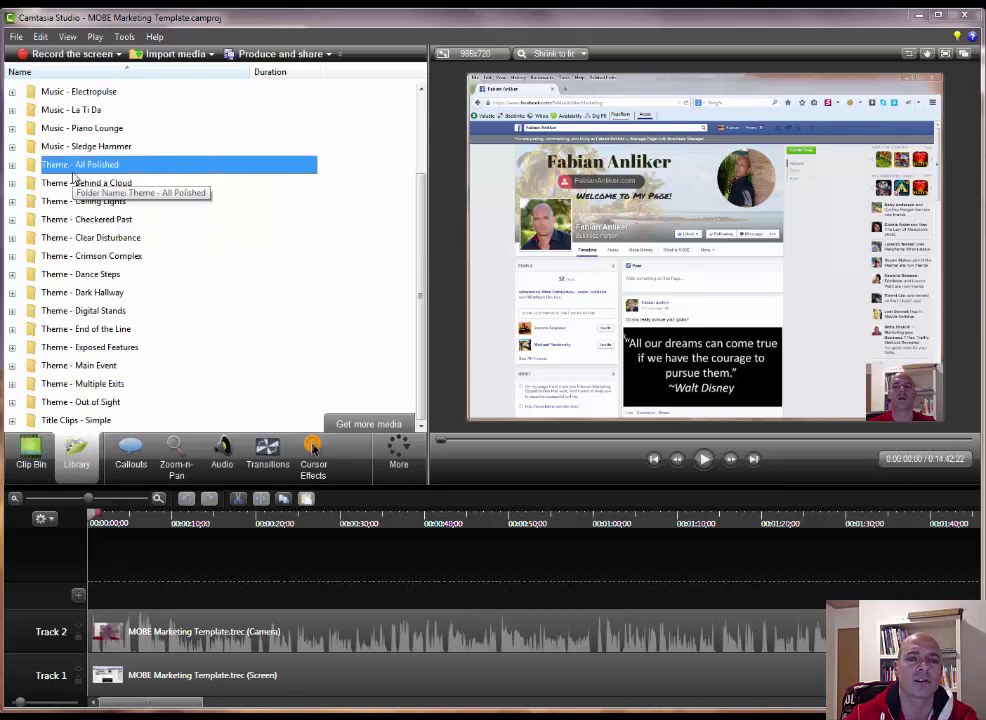
pyautogui.click(12, 184)
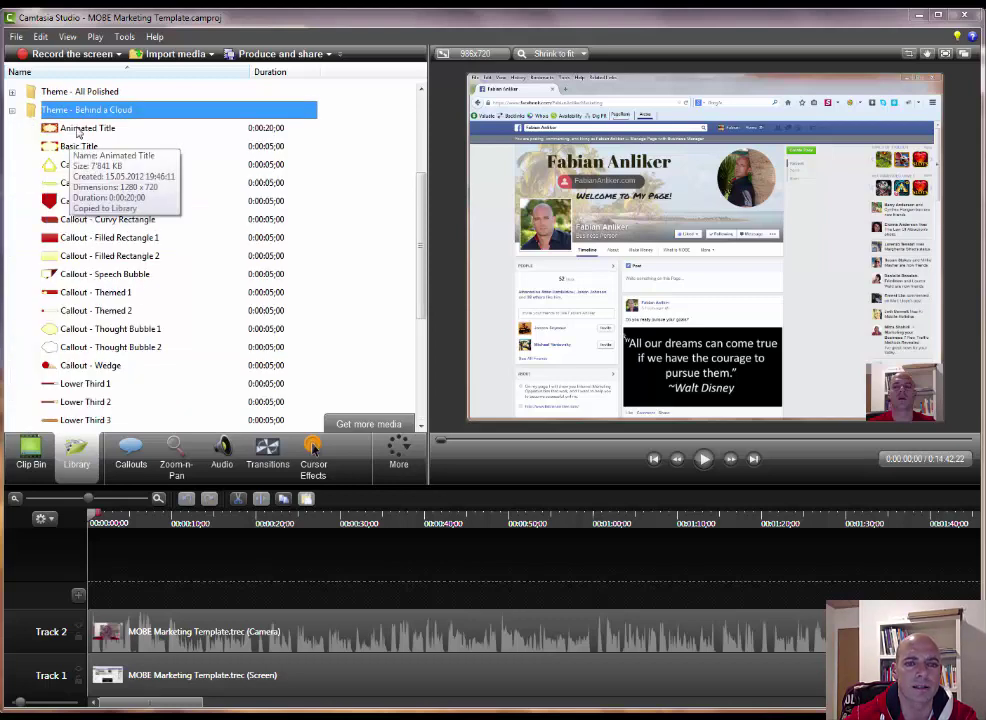
pyautogui.doubleClick(87, 129)
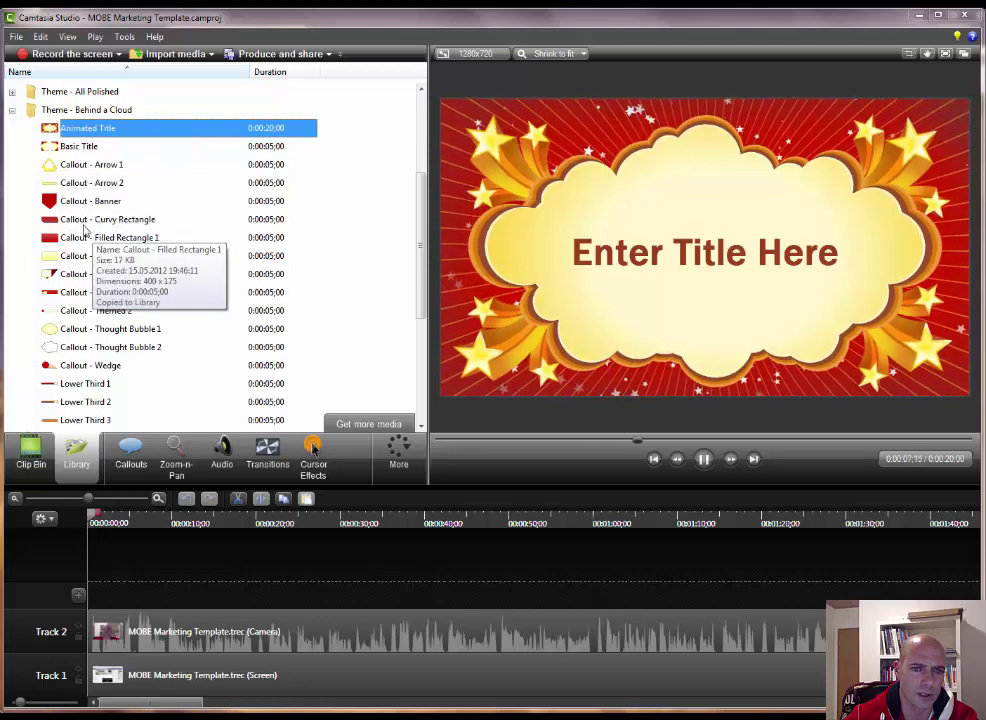
pyautogui.click(100, 310)
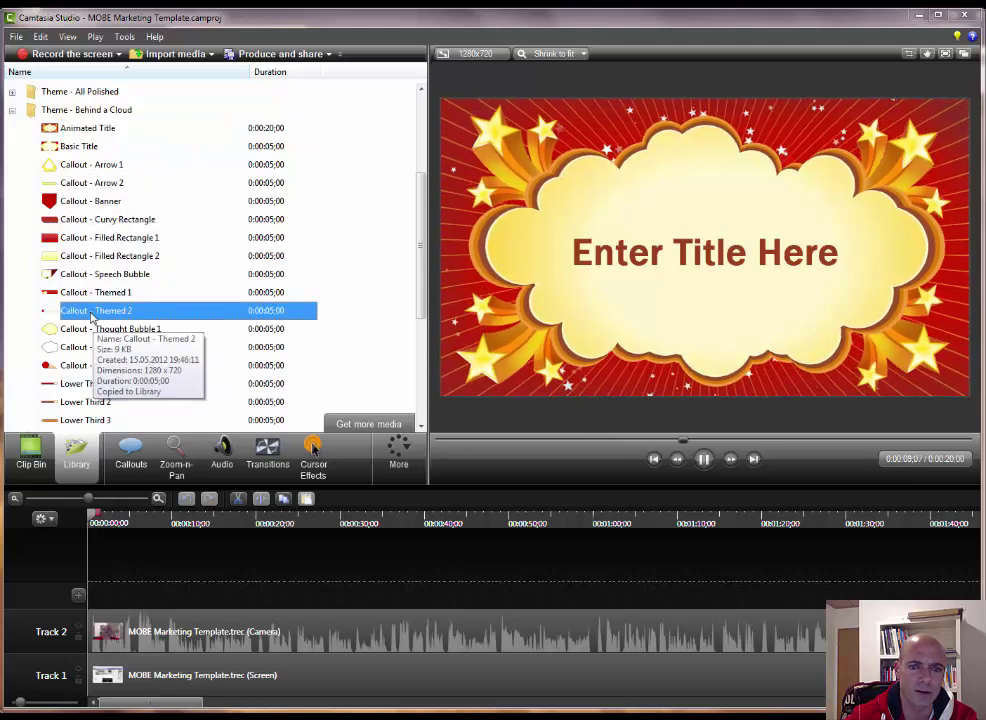
pyautogui.click(12, 110)
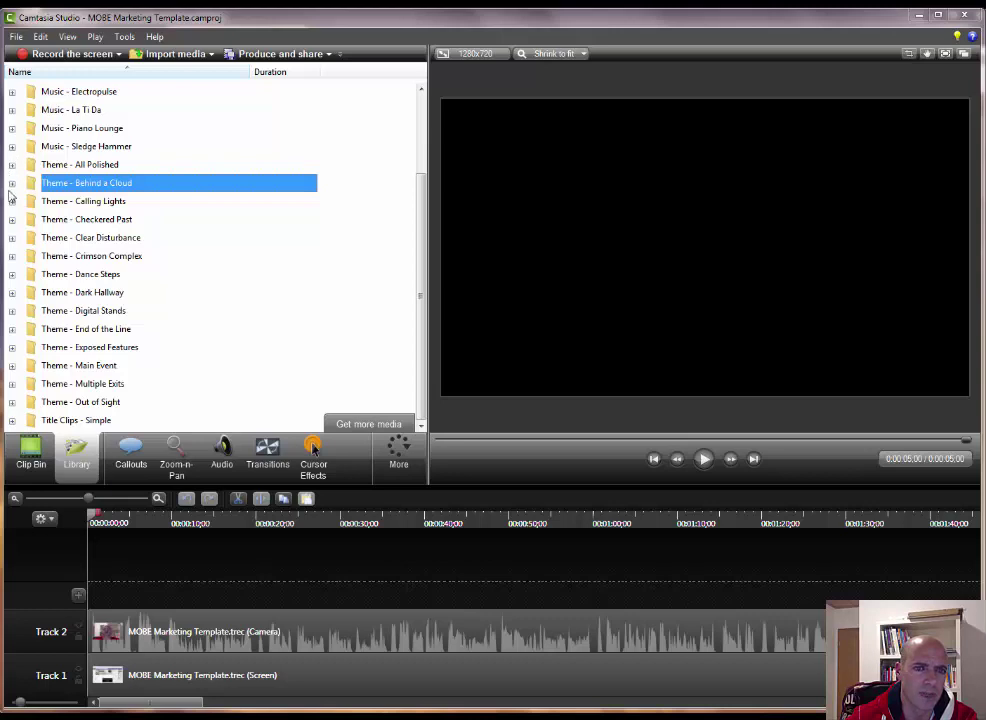
pyautogui.click(11, 166)
# - Preview the All Polished and Calling Lights Animated Titles, glancing at Checkered Past between them
pyautogui.click(71, 111)
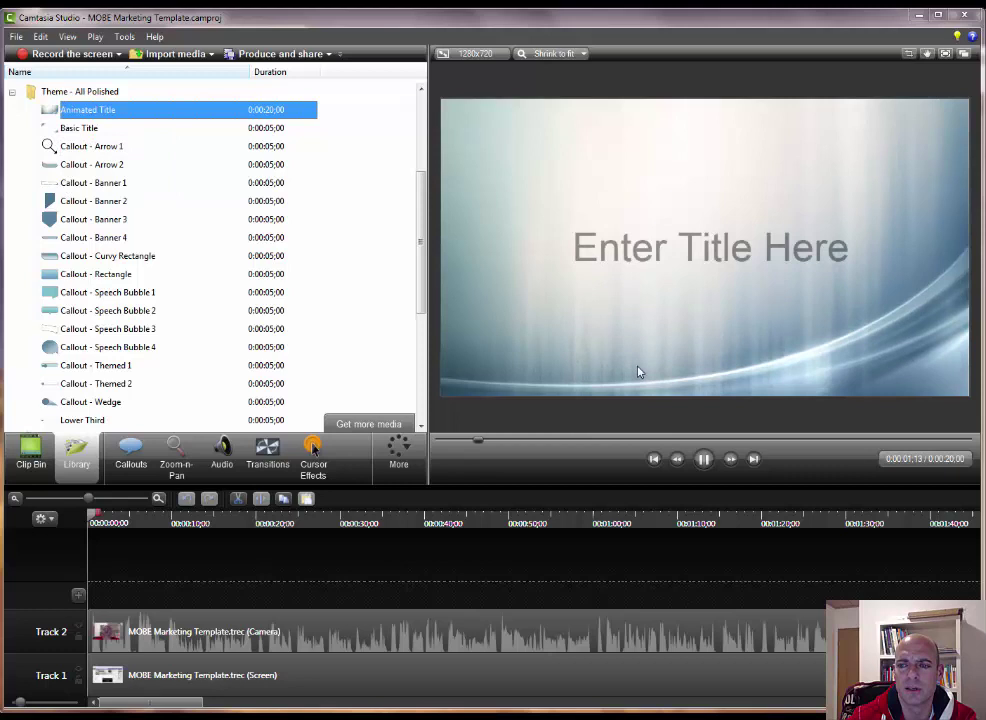
pyautogui.click(11, 91)
pyautogui.click(11, 219)
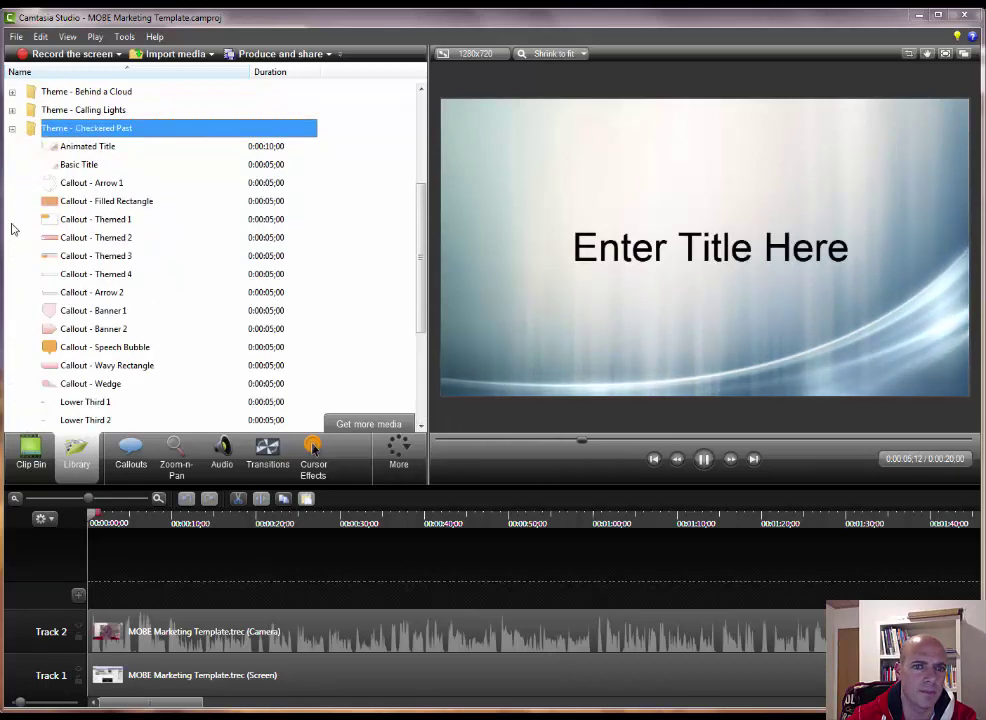
pyautogui.click(11, 128)
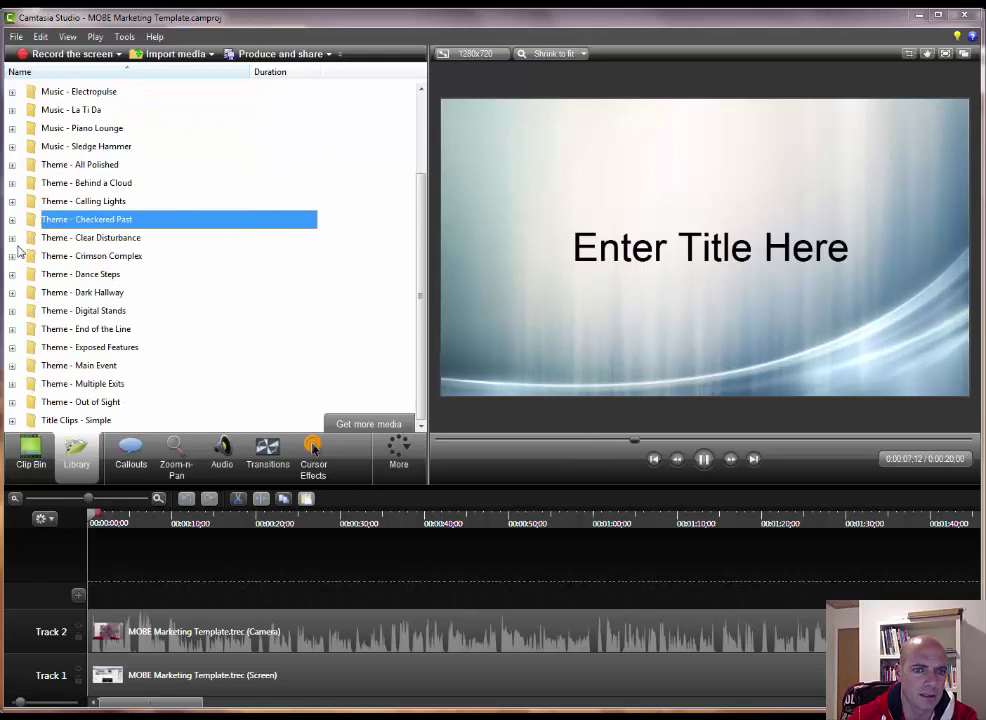
pyautogui.click(11, 202)
pyautogui.click(84, 110)
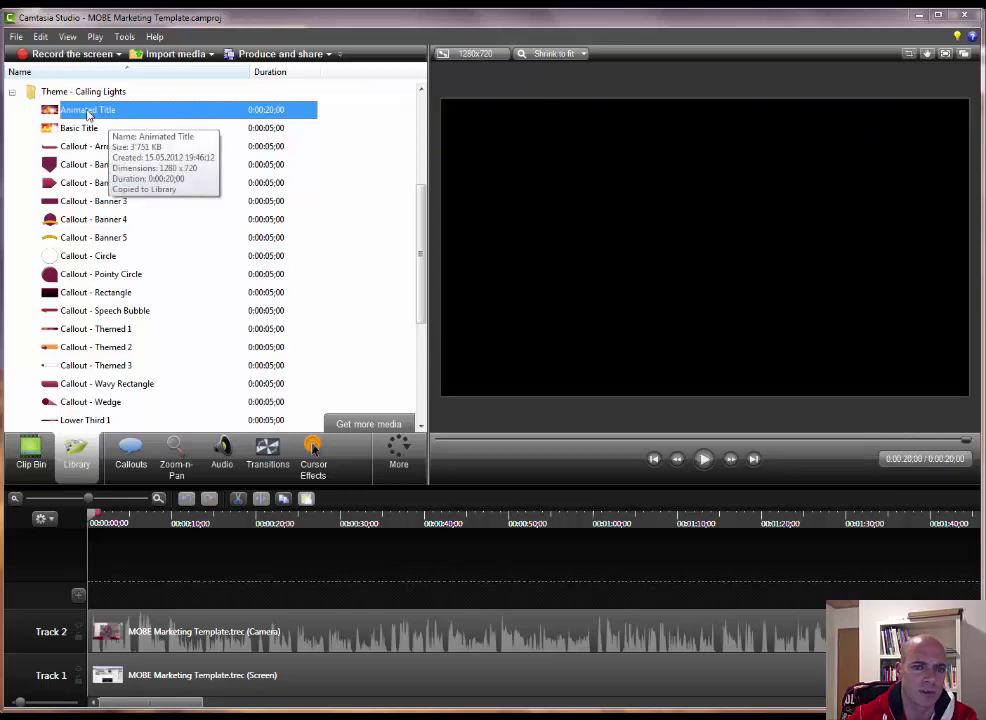
# - Place the Calling Lights Animated Title on a new timeline track and trim it shorter
pyautogui.moveTo(88, 114); pyautogui.dragTo(107, 554)
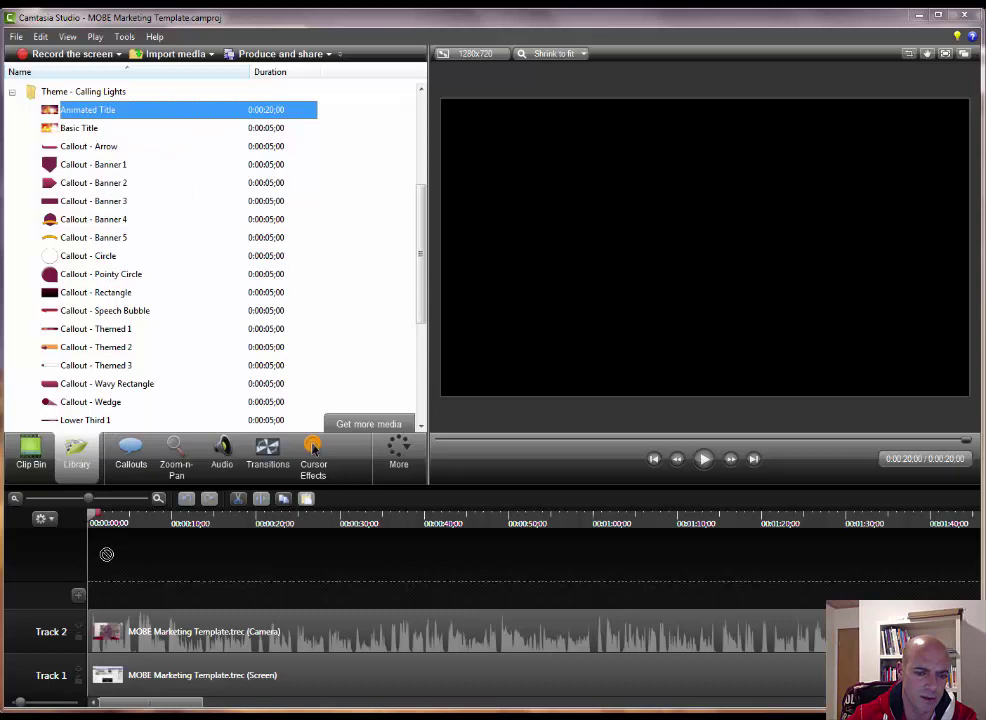
pyautogui.moveTo(109, 594); pyautogui.dragTo(131, 590)
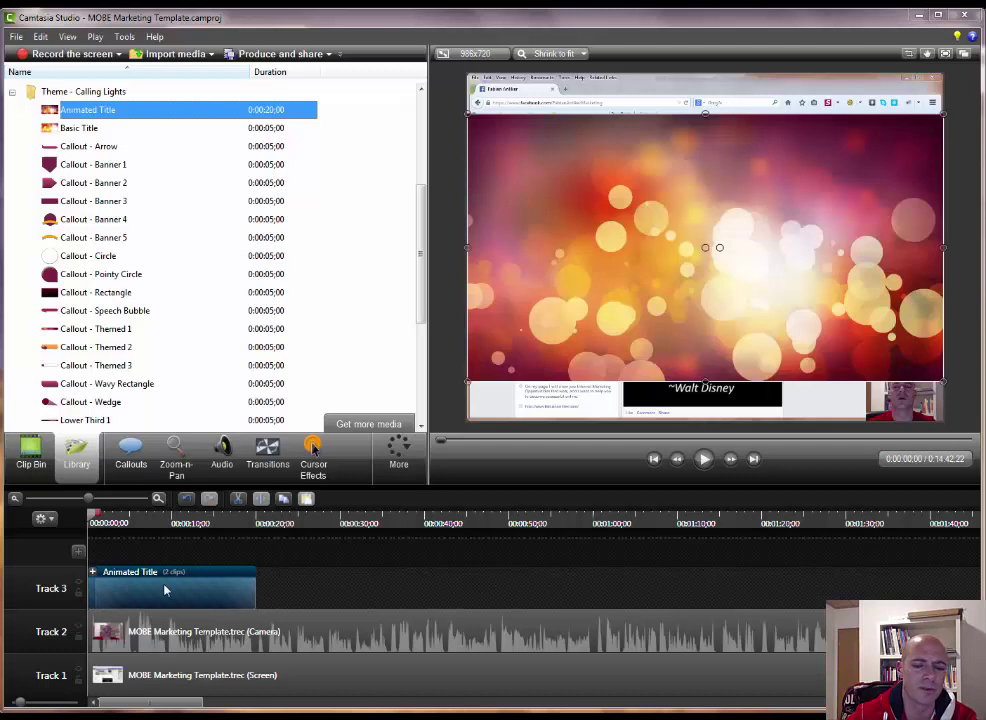
pyautogui.moveTo(309, 626); pyautogui.dragTo(424, 626)
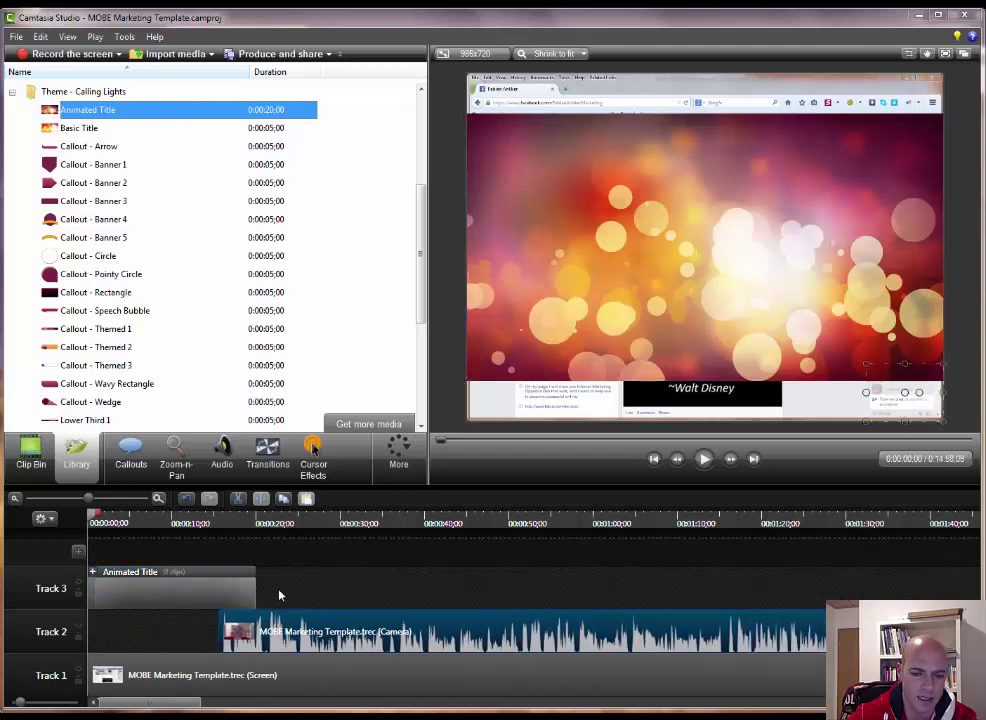
pyautogui.moveTo(253, 583); pyautogui.dragTo(186, 582)
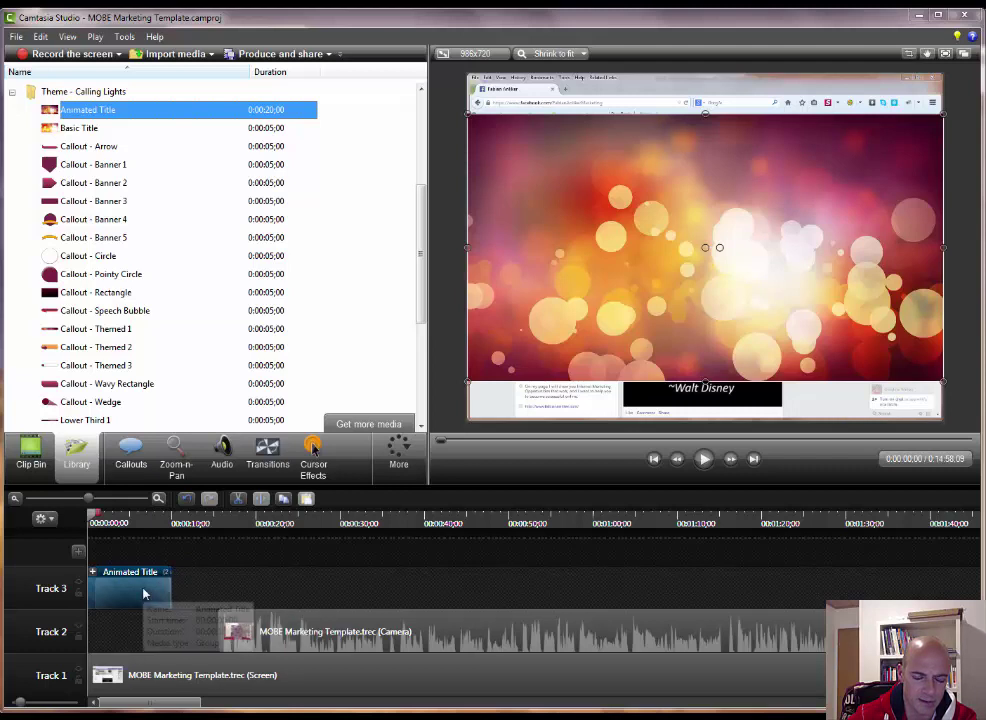
pyautogui.moveTo(335, 628)
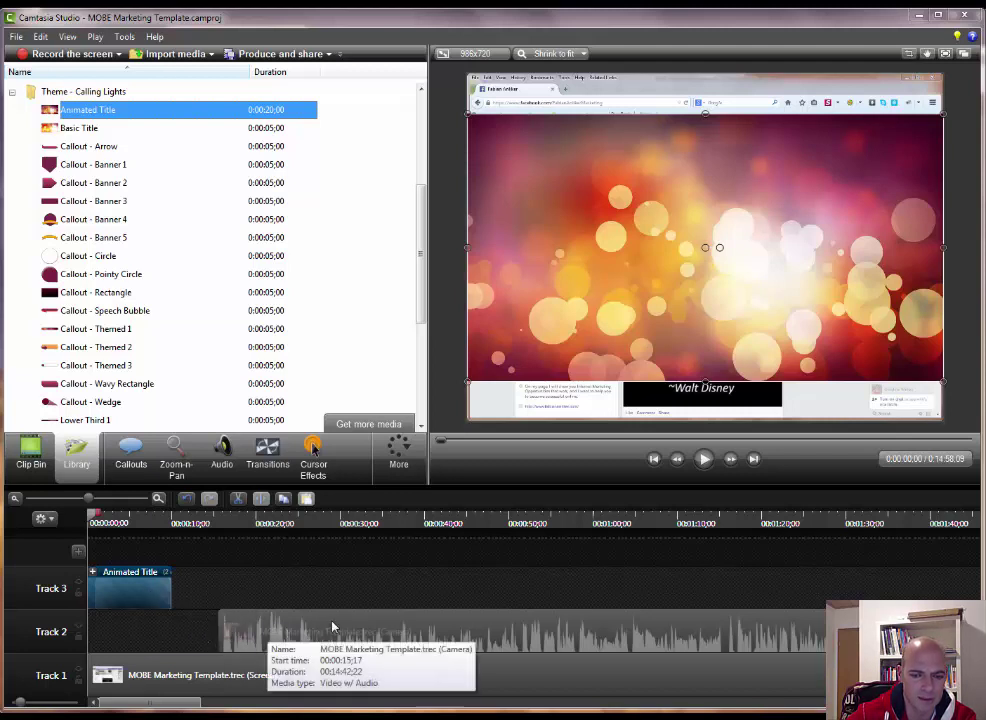
# - Start the camera and screen recordings right after the title, then play back to check
pyautogui.moveTo(323, 631); pyautogui.dragTo(282, 625)
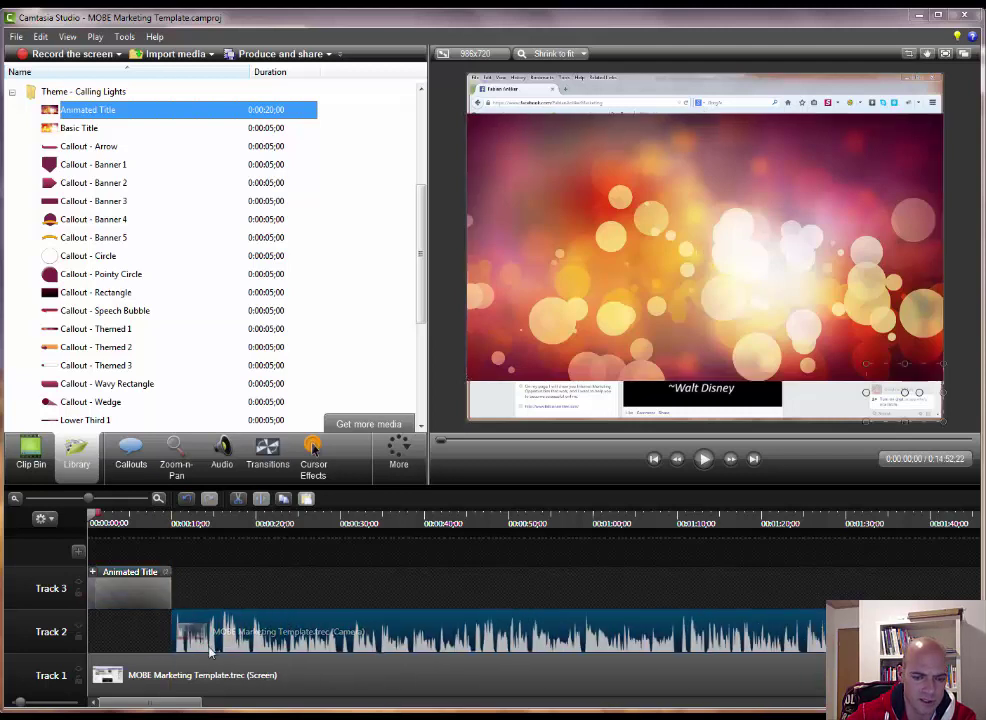
pyautogui.moveTo(160, 668); pyautogui.dragTo(305, 672)
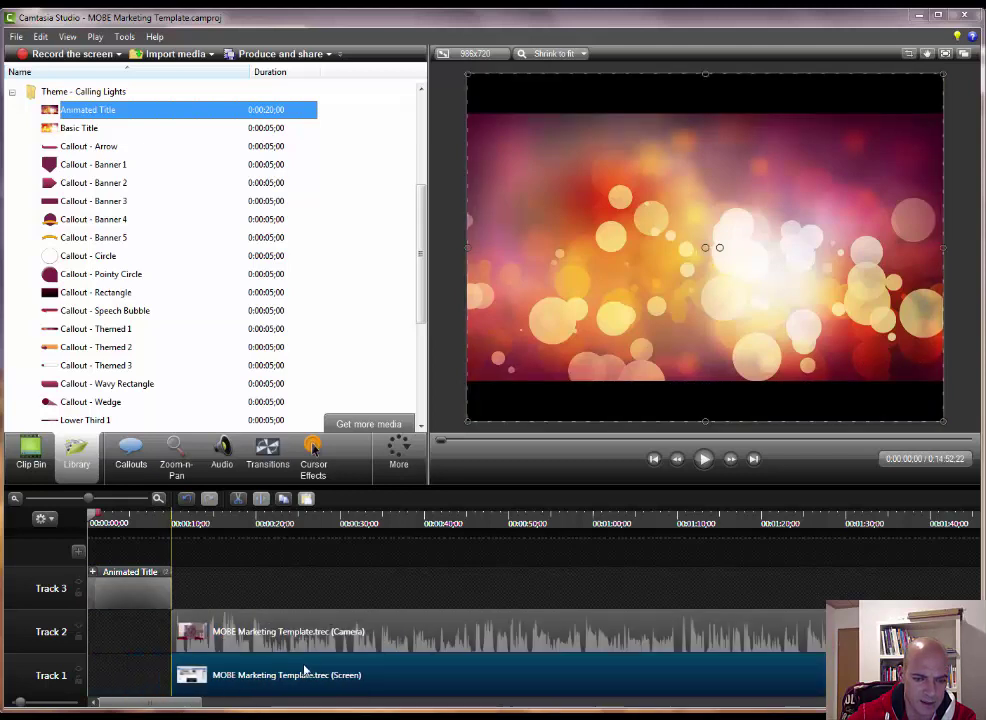
pyautogui.click(706, 459)
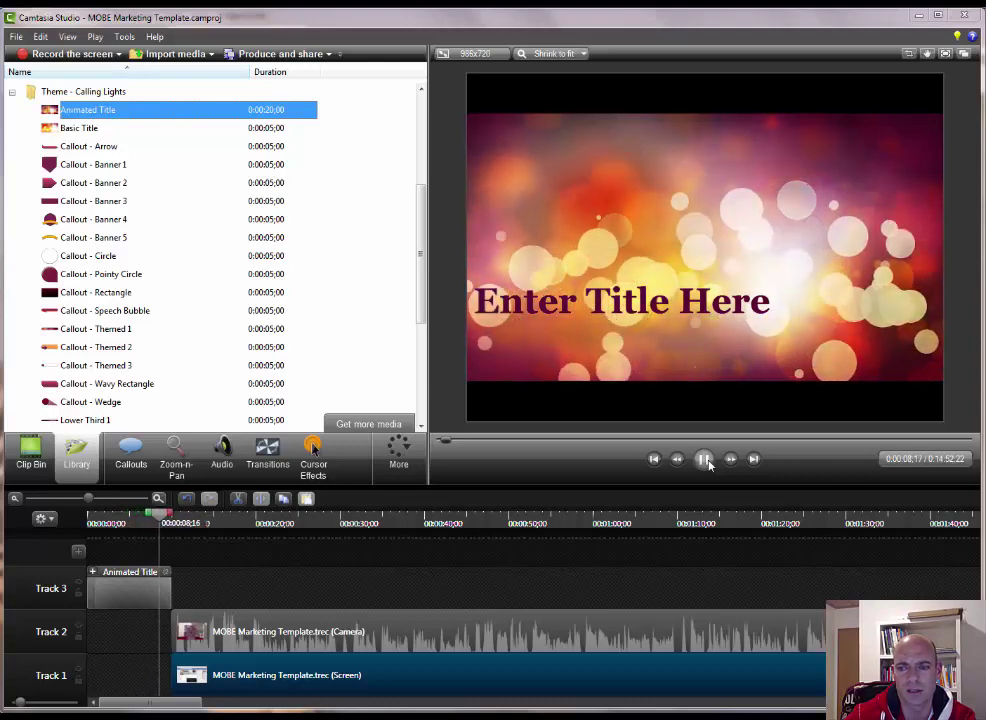
pyautogui.click(704, 459)
# - Retype the title as 'Welcome To My Video' and widen its box to one line
pyautogui.doubleClick(625, 305)
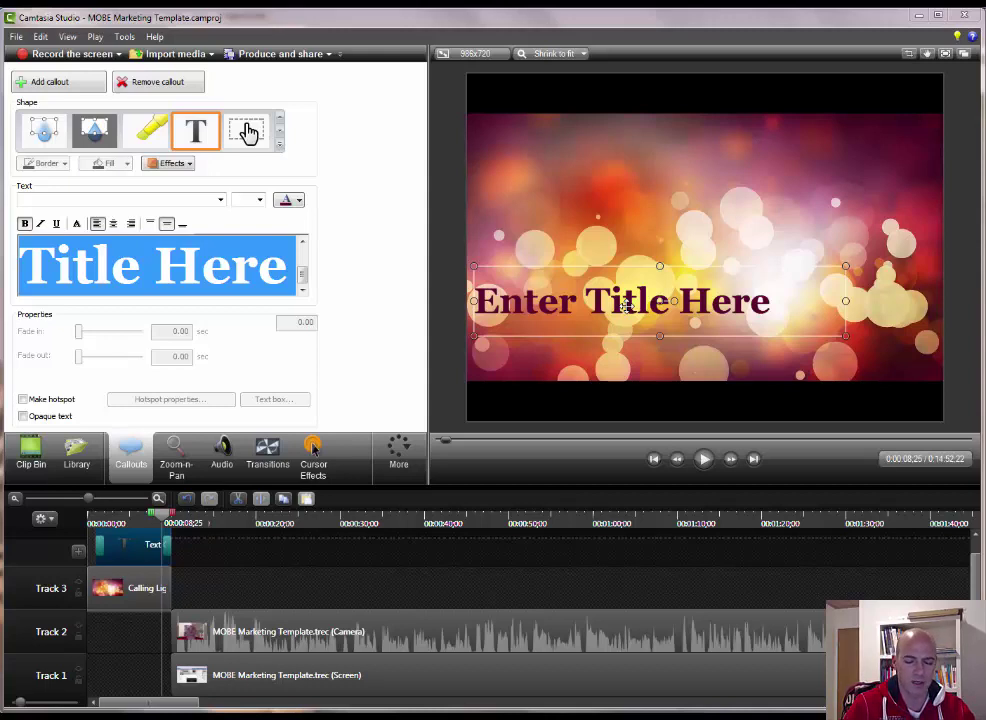
pyautogui.write('We')
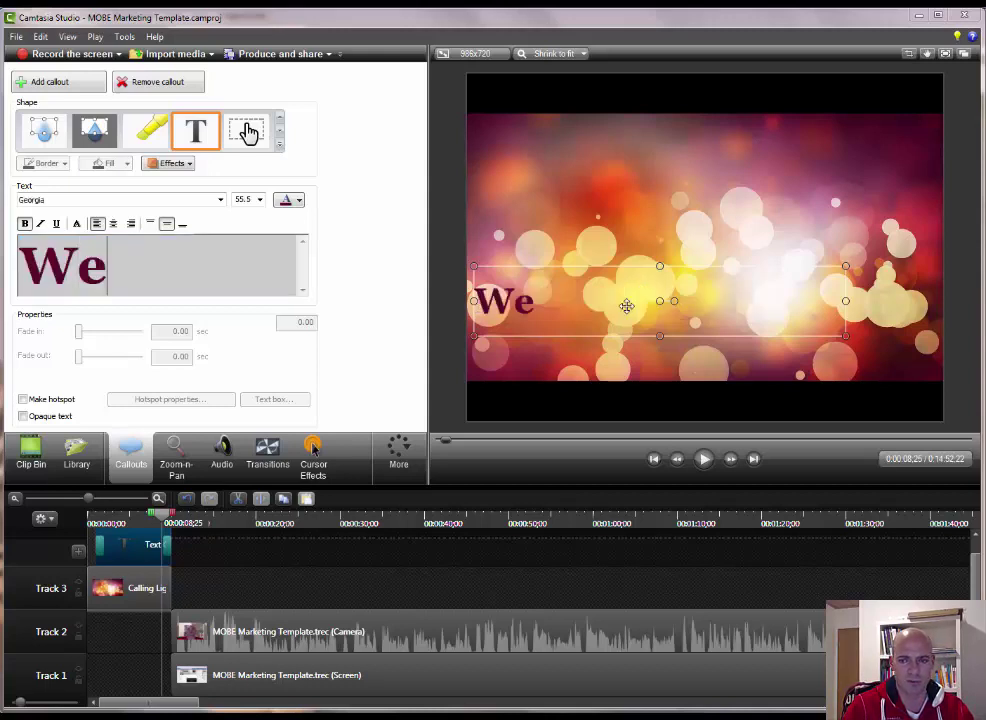
pyautogui.write('lcome')
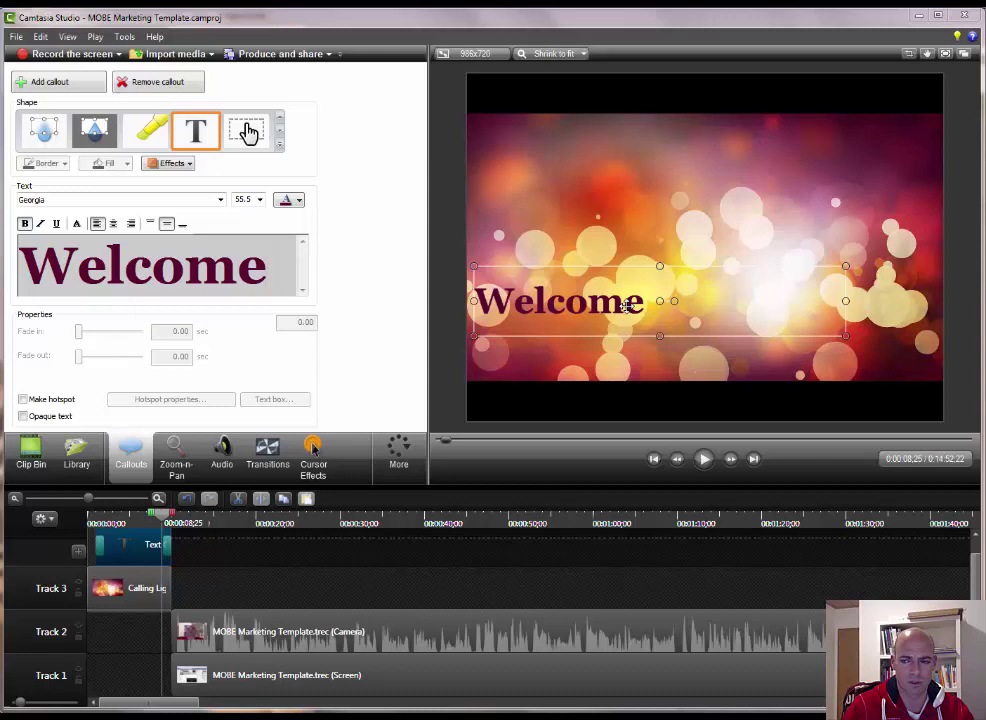
pyautogui.write(' To My Vid')
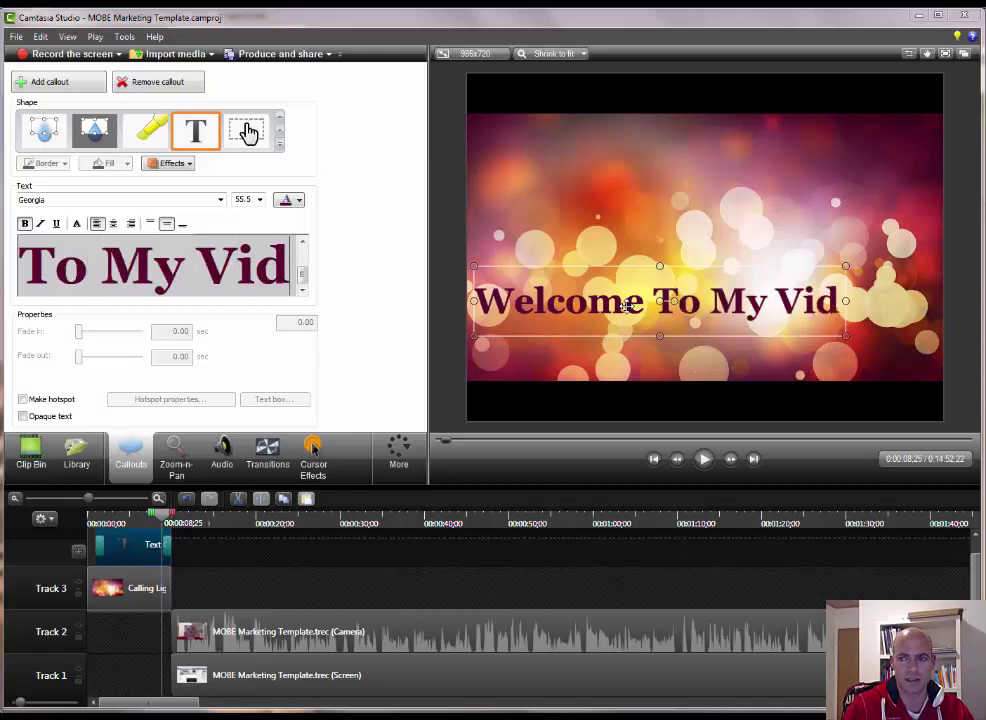
pyautogui.write('eo')
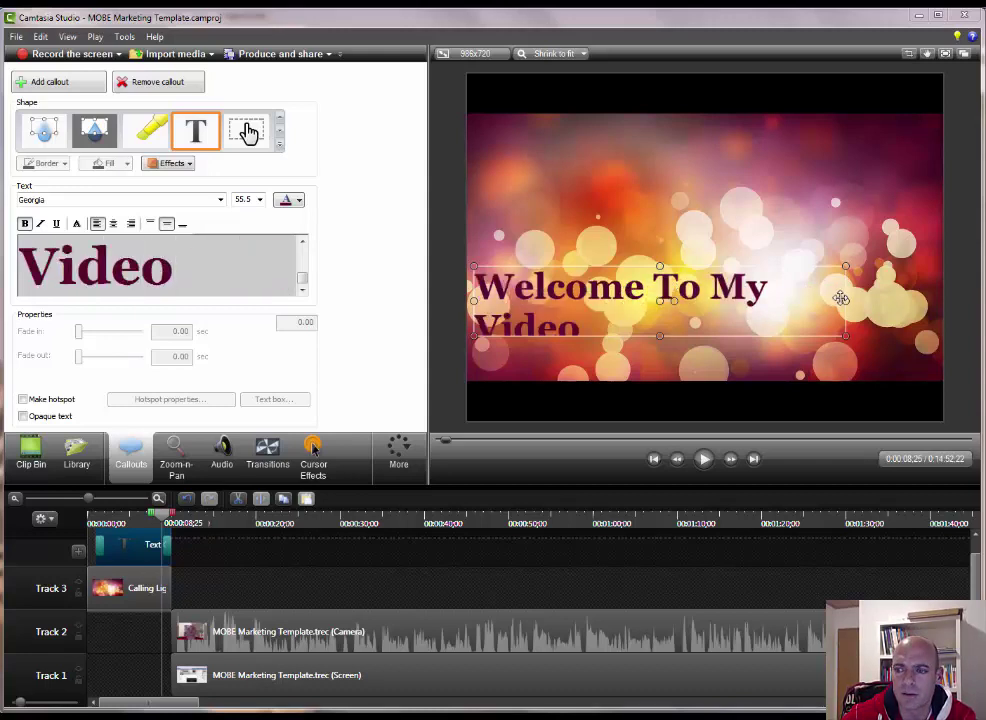
pyautogui.moveTo(845, 300); pyautogui.dragTo(909, 301)
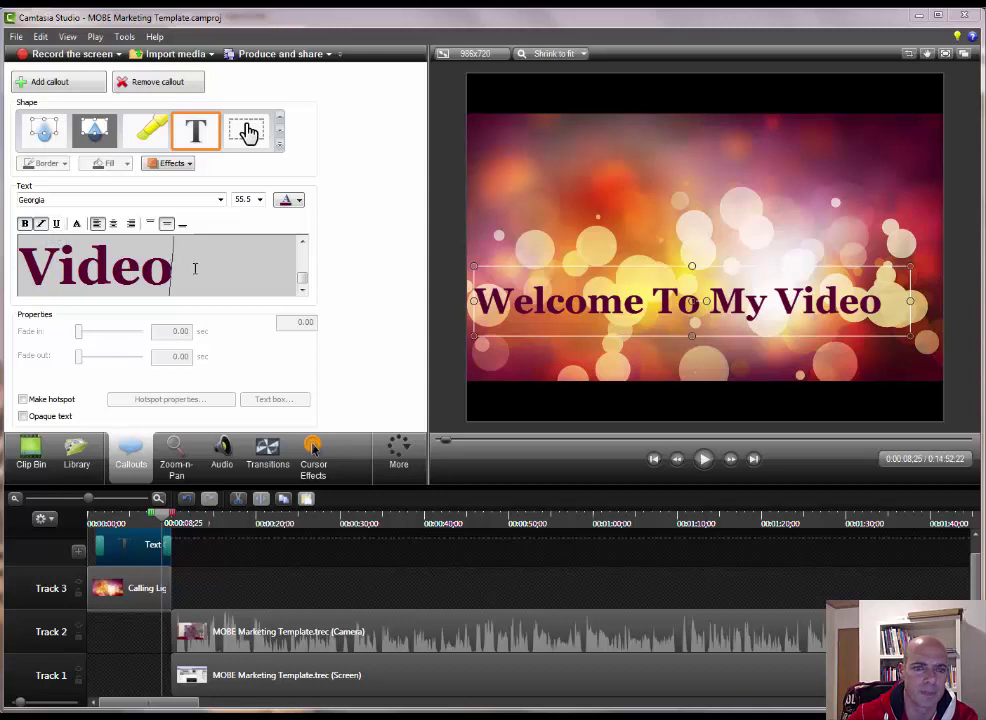
# - Try italic on the word 'Video', revert it, and close the title editing
pyautogui.moveTo(195, 268); pyautogui.dragTo(20, 268)
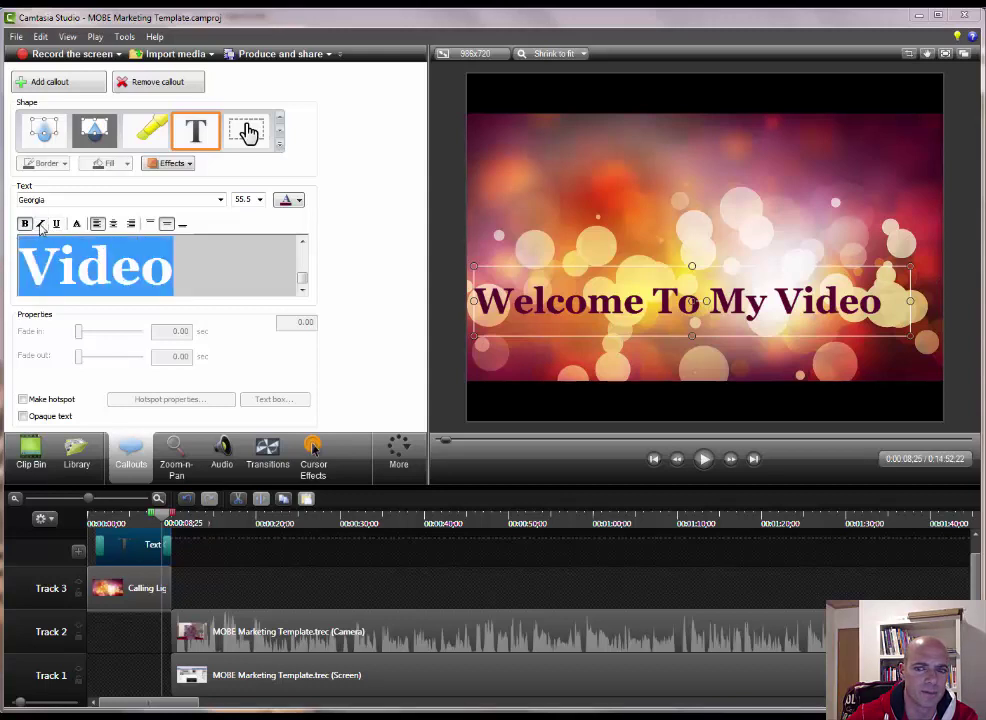
pyautogui.click(40, 223)
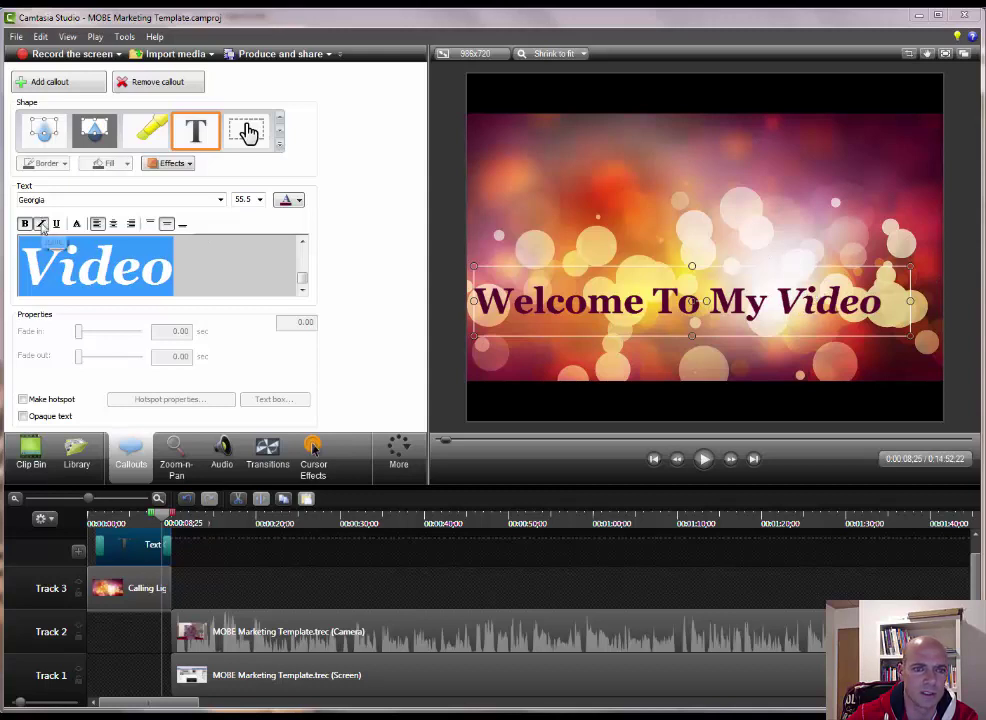
pyautogui.click(40, 223)
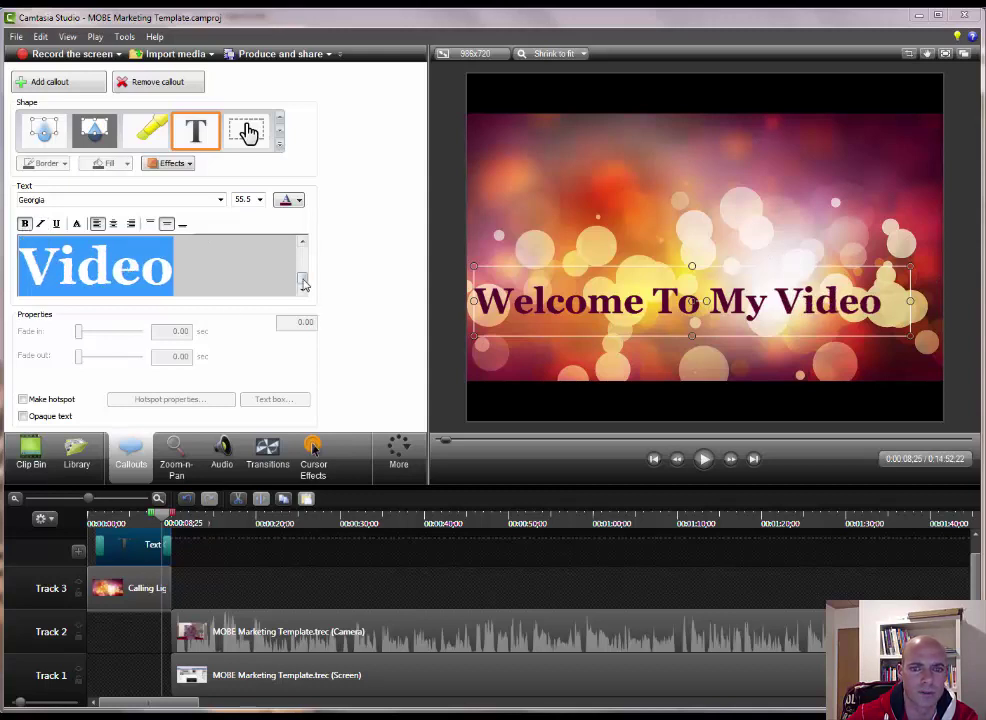
pyautogui.moveTo(304, 283); pyautogui.dragTo(303, 254)
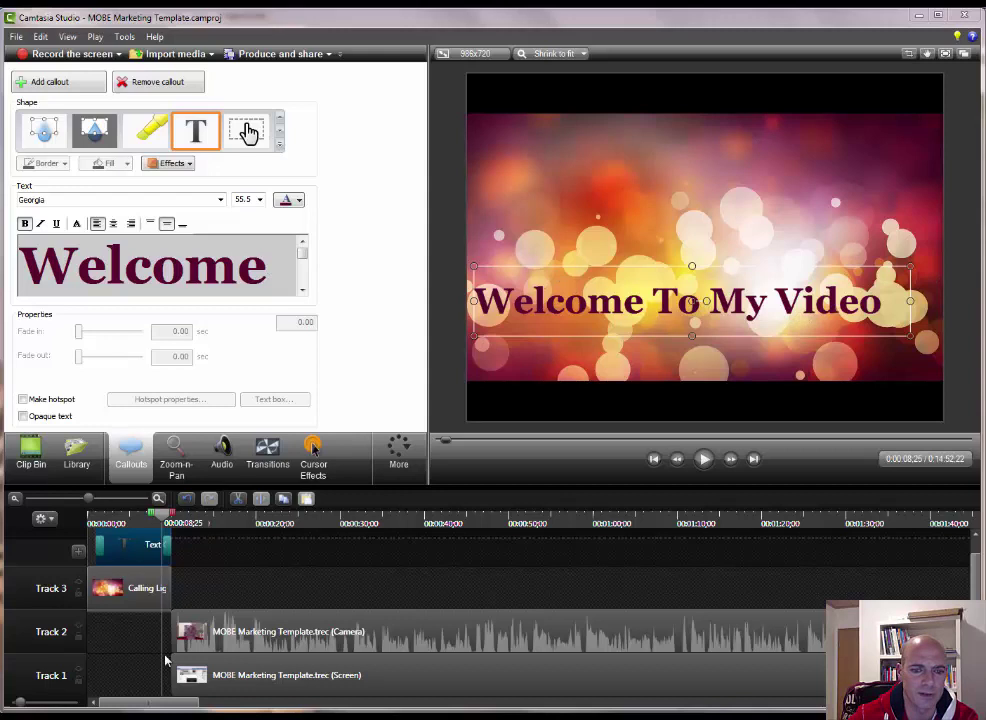
pyautogui.click(118, 644)
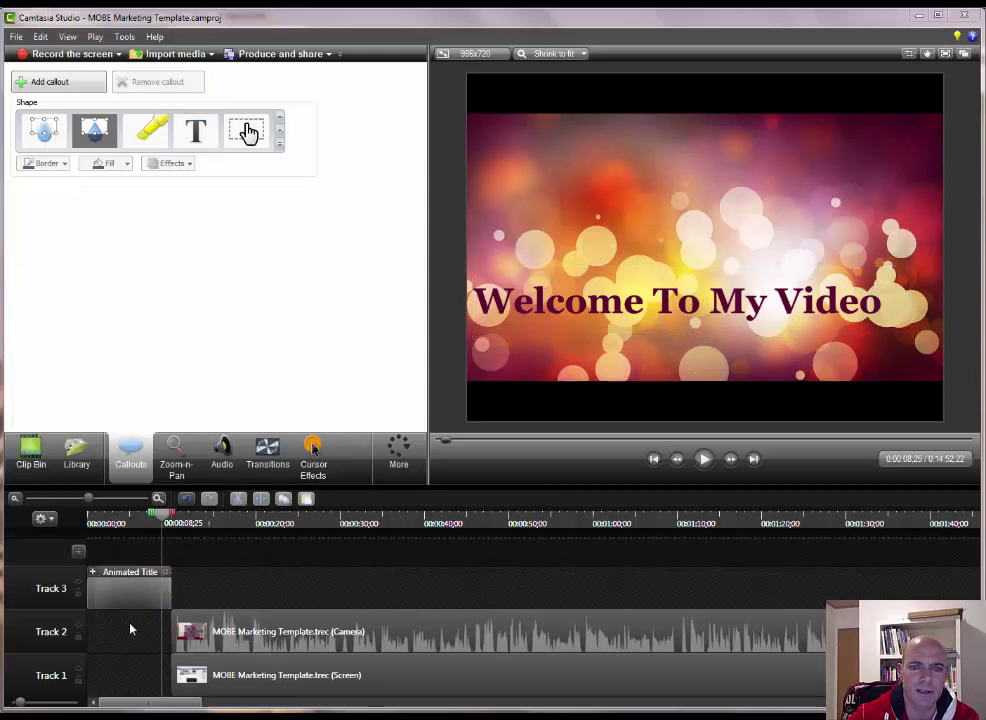
# - Preview the Coast to Coast intro music from the Library's music folders
pyautogui.click(80, 458)
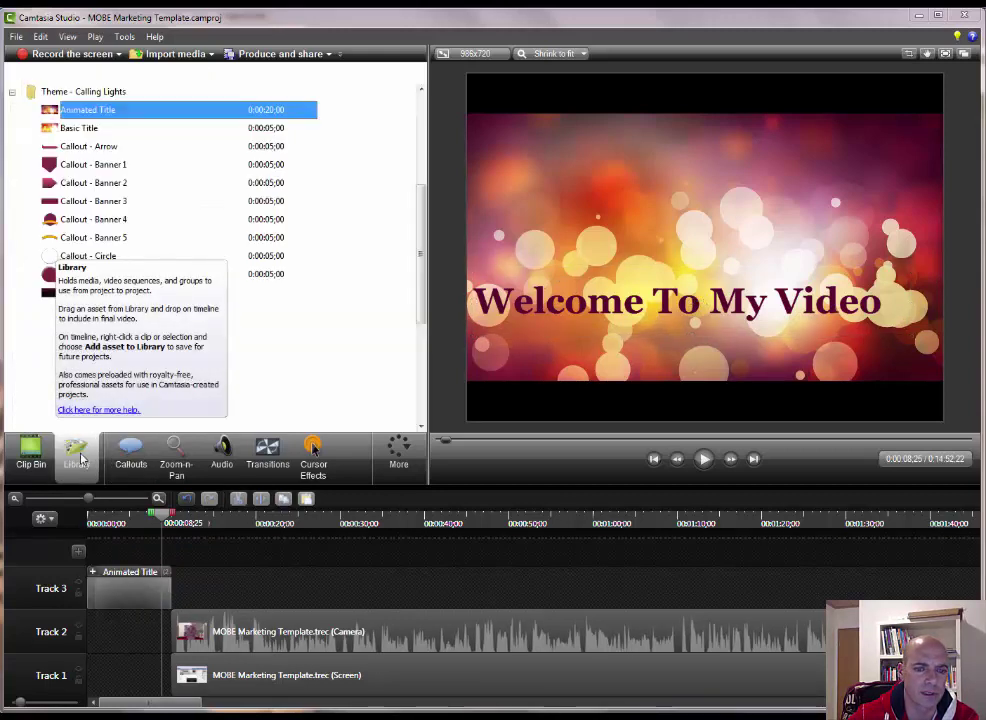
pyautogui.click(13, 92)
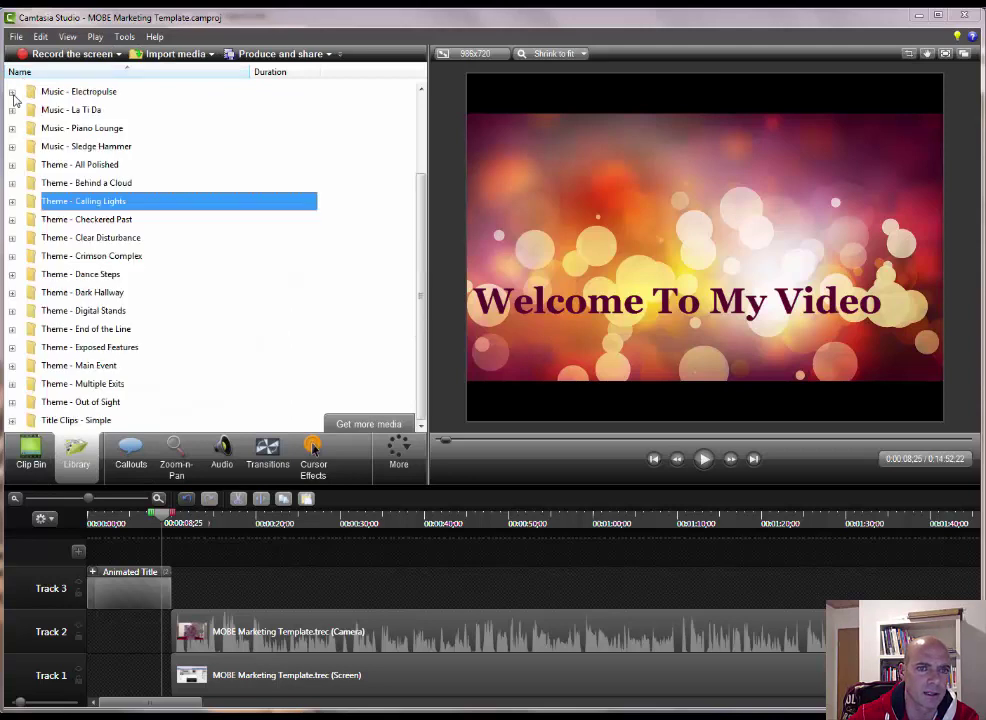
pyautogui.scroll(2, 77, 165)
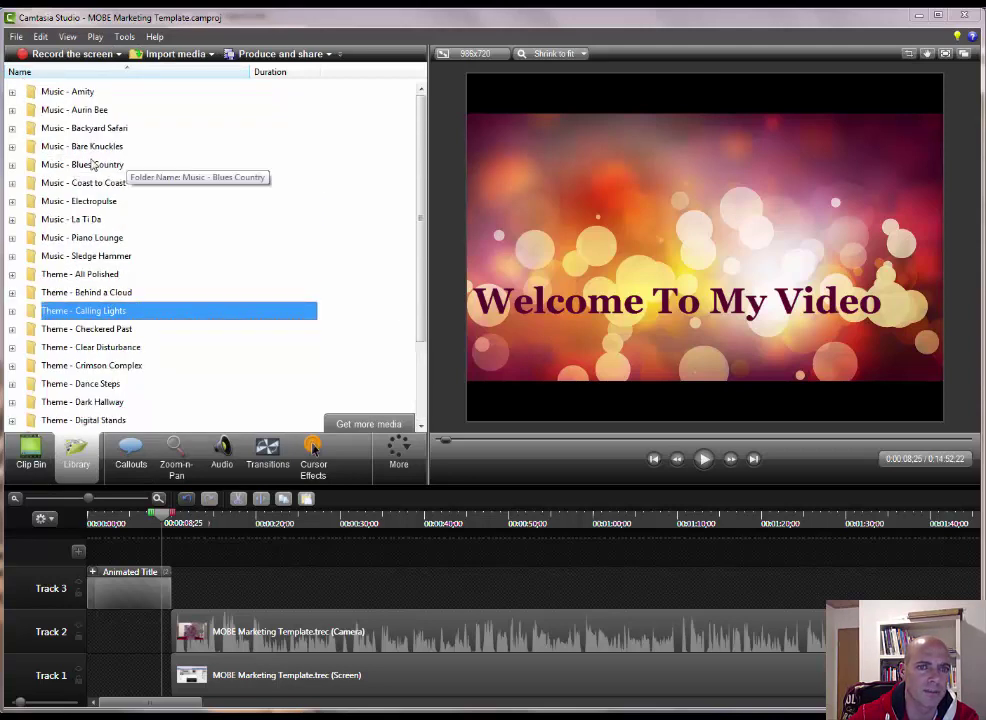
pyautogui.click(75, 146)
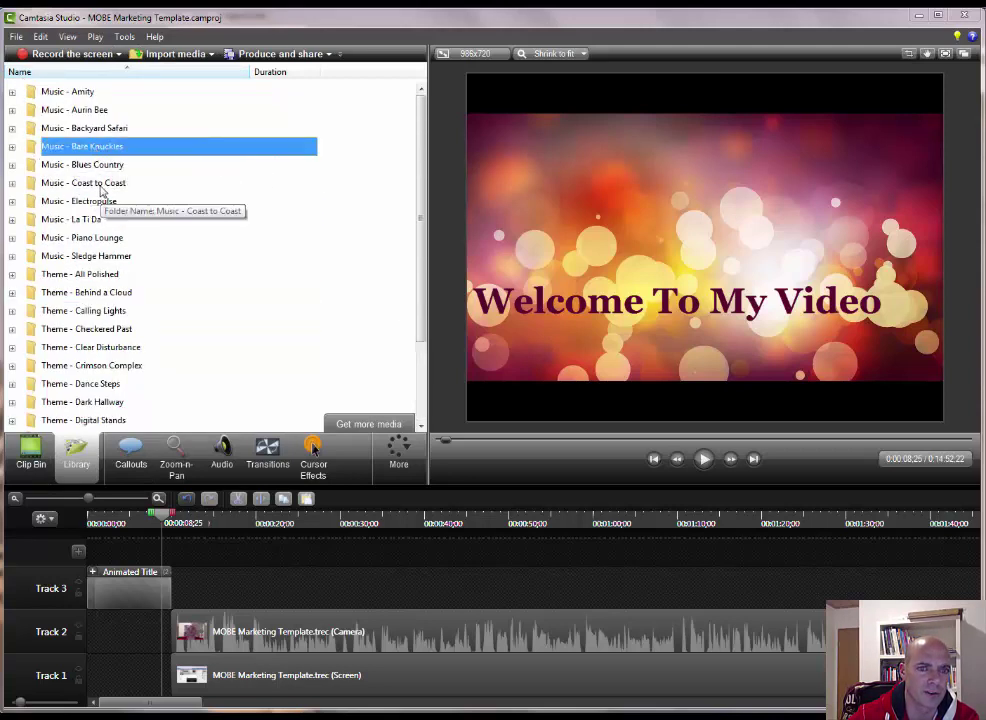
pyautogui.click(13, 184)
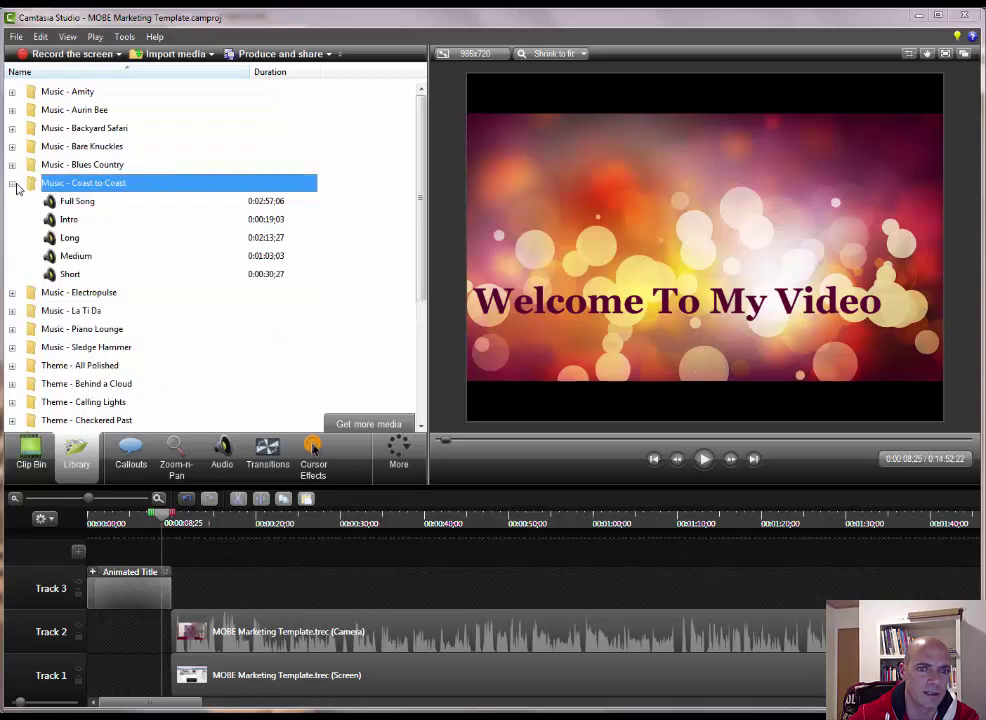
pyautogui.doubleClick(66, 220)
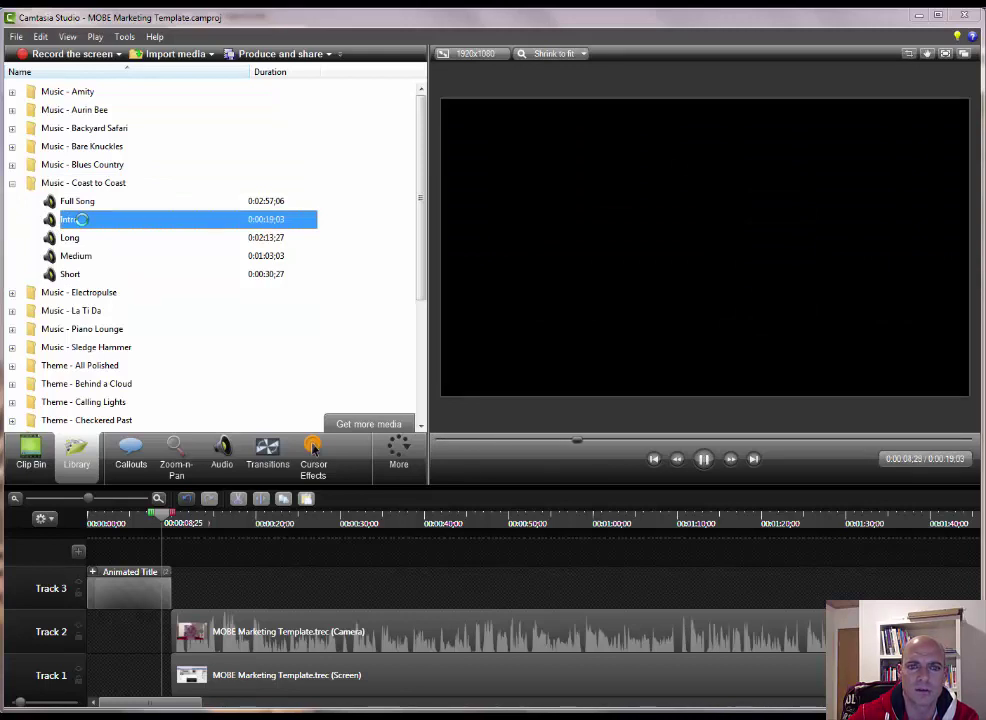
pyautogui.click(700, 458)
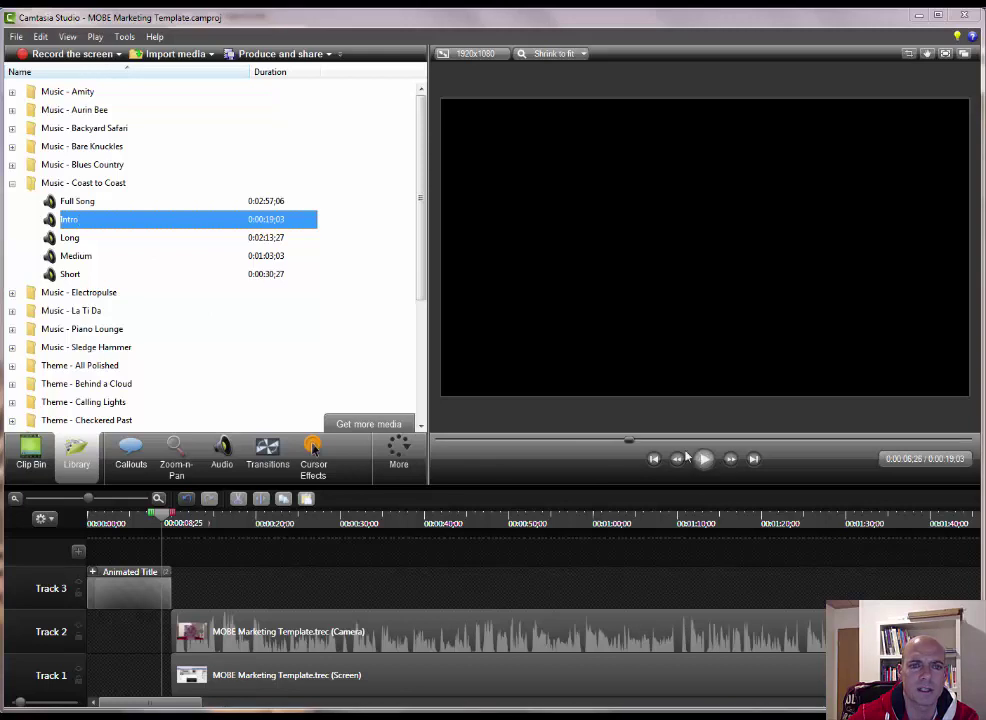
# - Preview the Aurin Bee and La Ti Da intro music clips
pyautogui.click(12, 164)
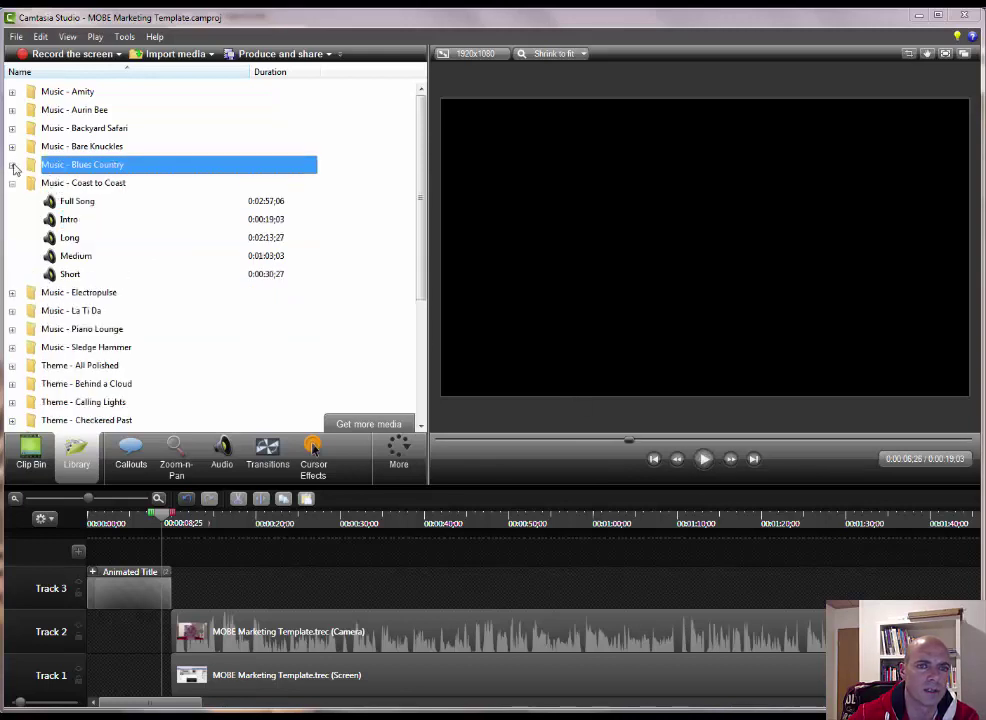
pyautogui.click(12, 109)
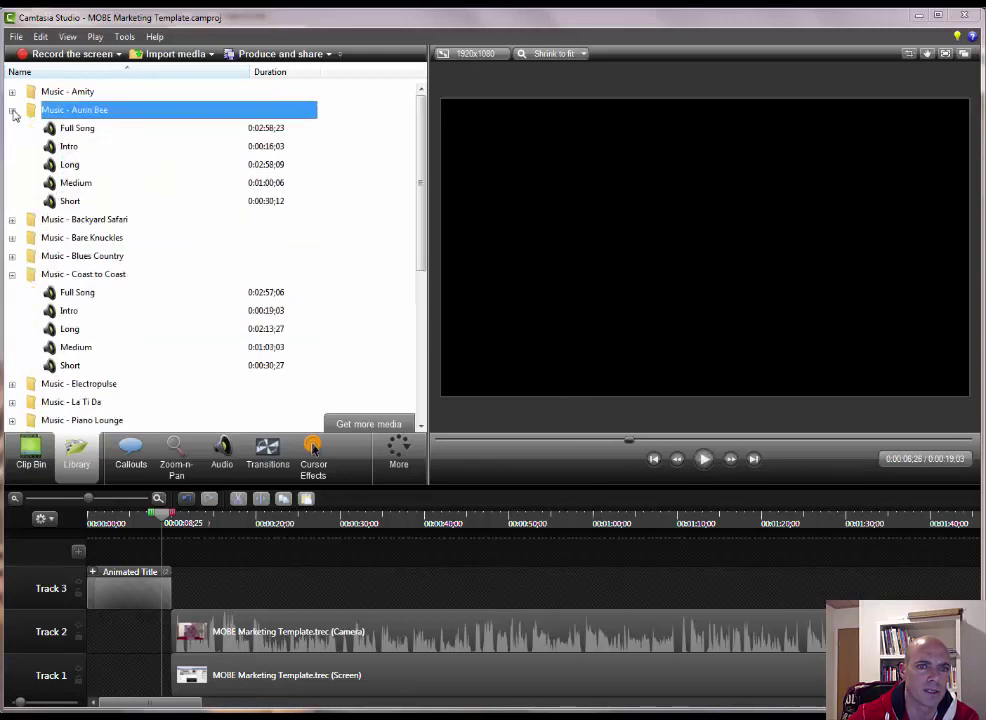
pyautogui.doubleClick(70, 148)
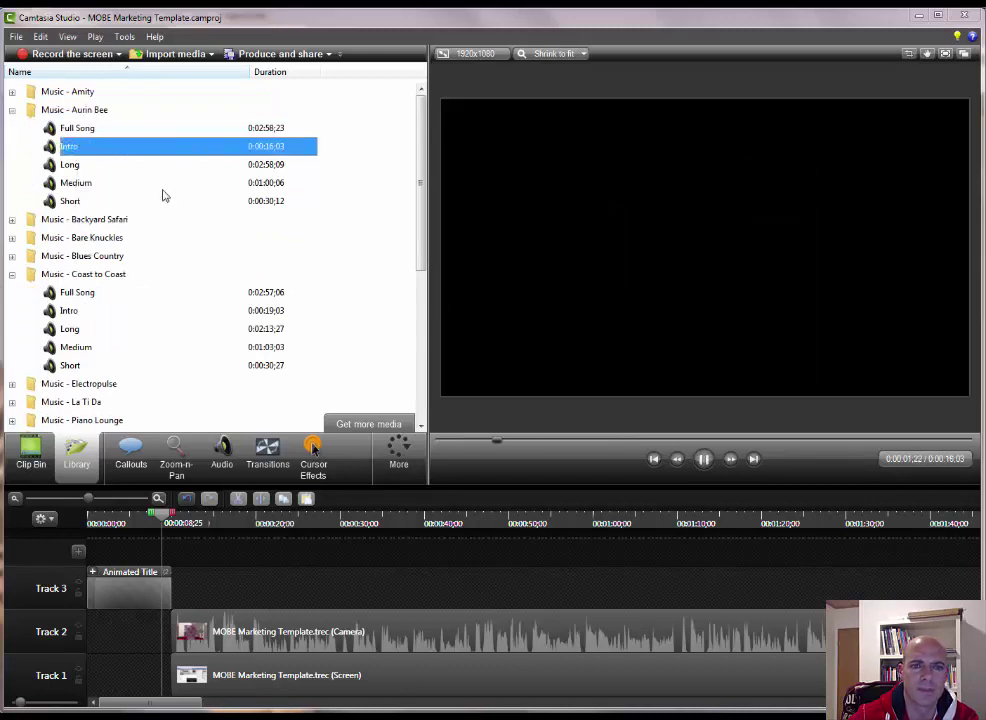
pyautogui.click(703, 458)
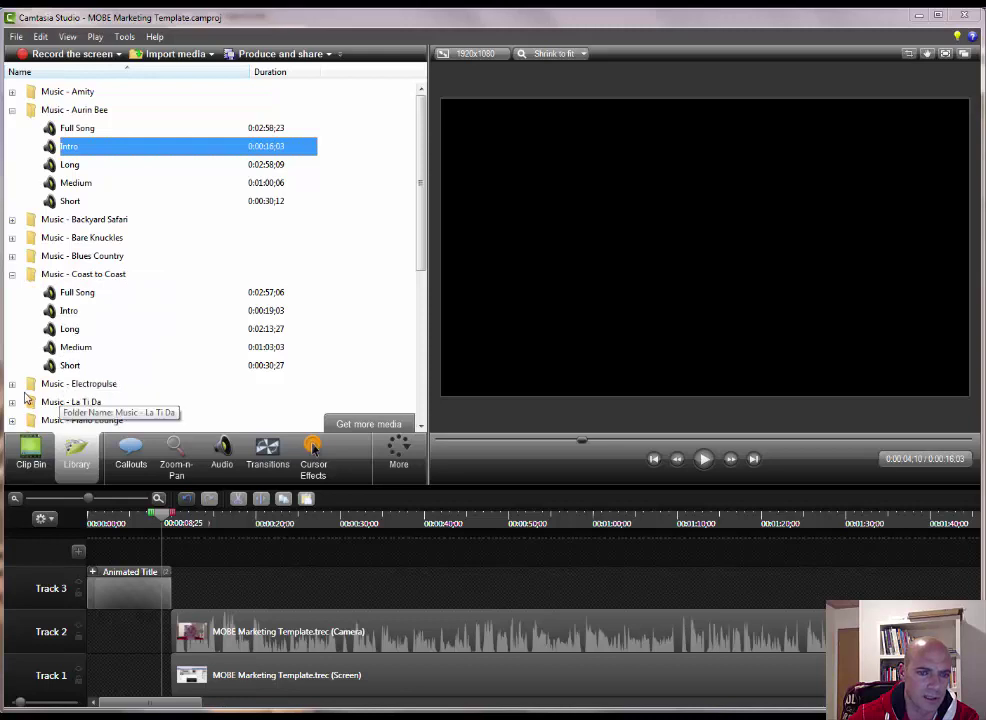
pyautogui.doubleClick(78, 384)
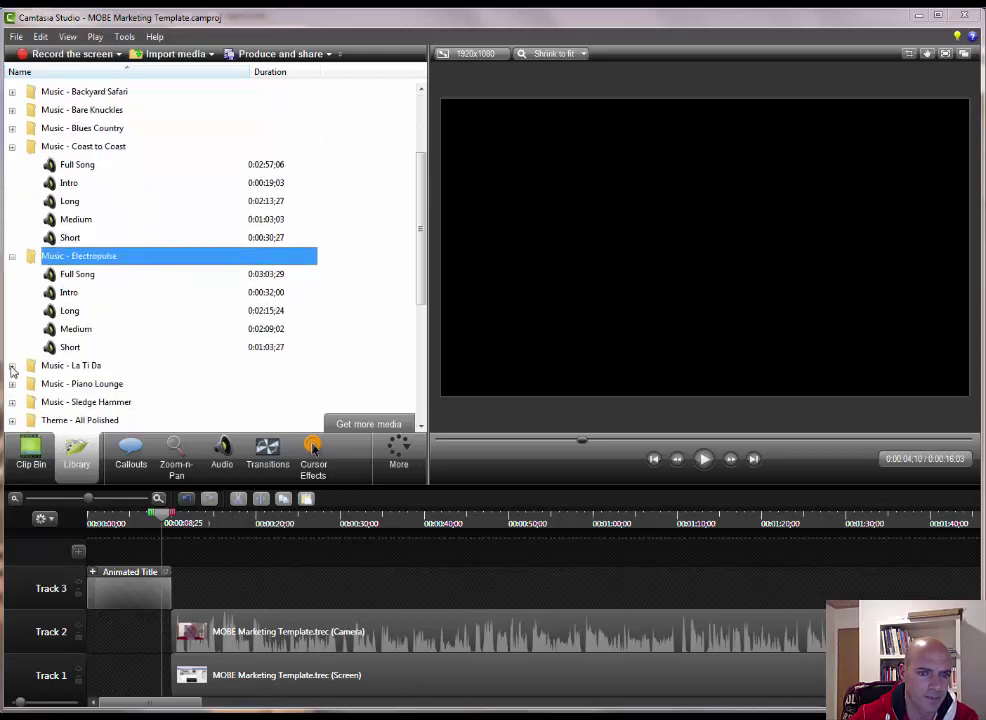
pyautogui.click(12, 365)
pyautogui.doubleClick(70, 365)
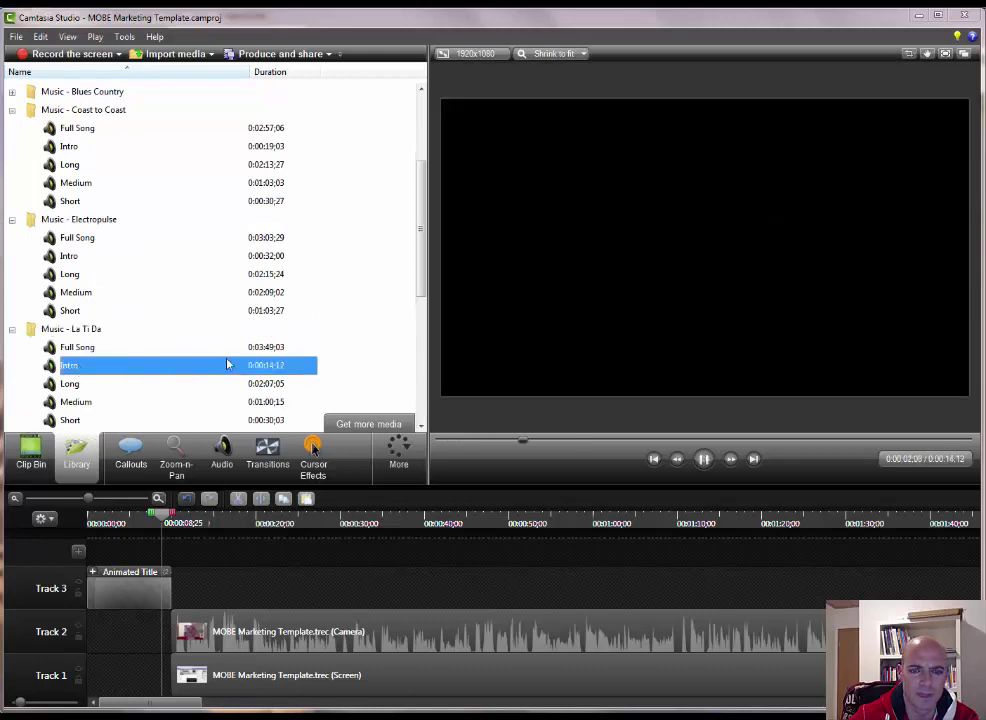
pyautogui.click(704, 458)
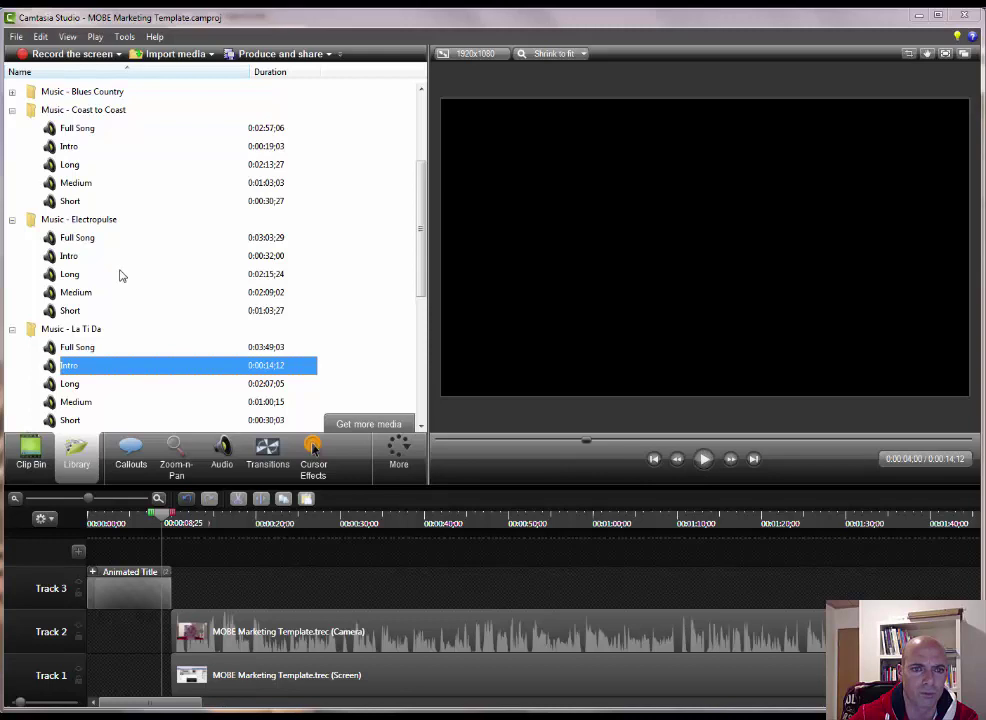
# - Preview the Bare Knuckles intro music, the one chosen for the title
pyautogui.click(110, 92)
pyautogui.scroll(2, 122, 200)
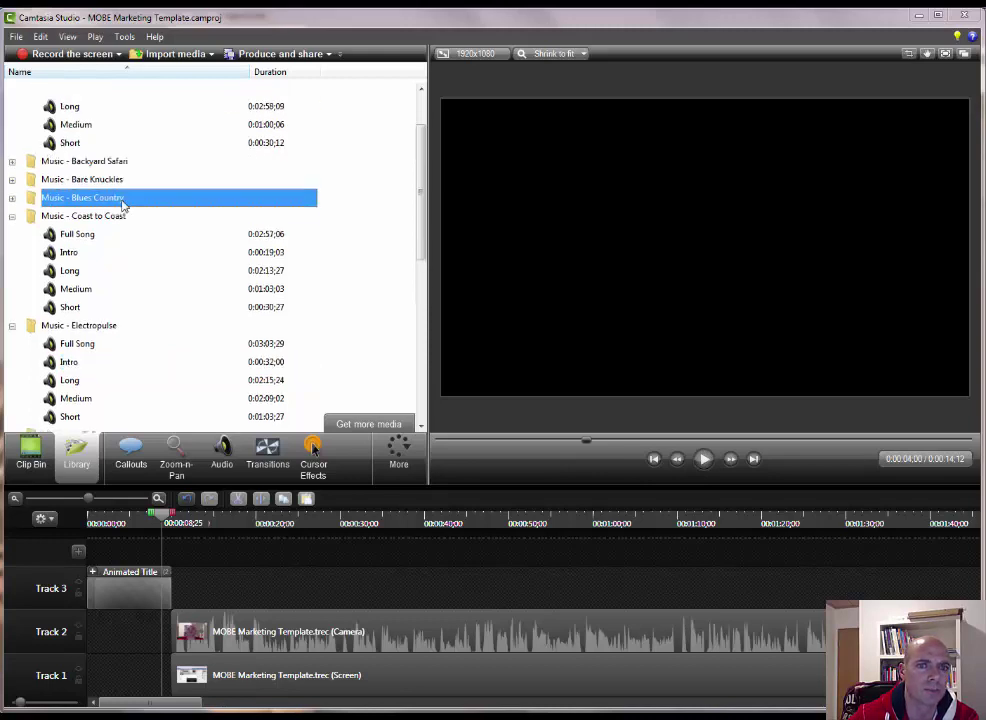
pyautogui.scroll(1, 122, 205)
pyautogui.click(90, 237)
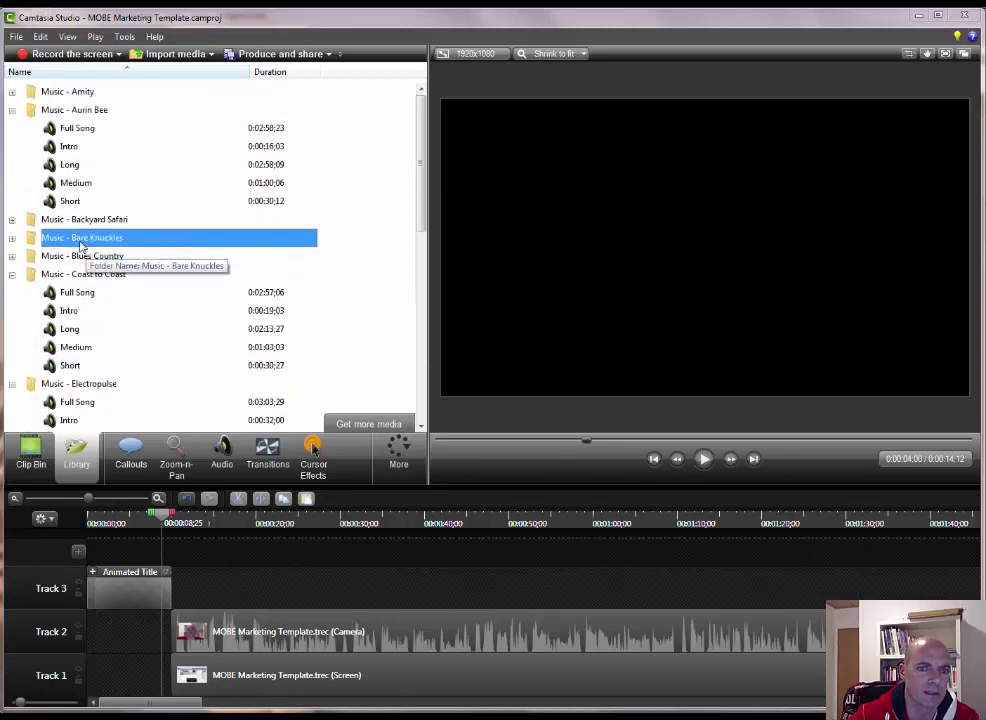
pyautogui.click(12, 238)
pyautogui.doubleClick(68, 276)
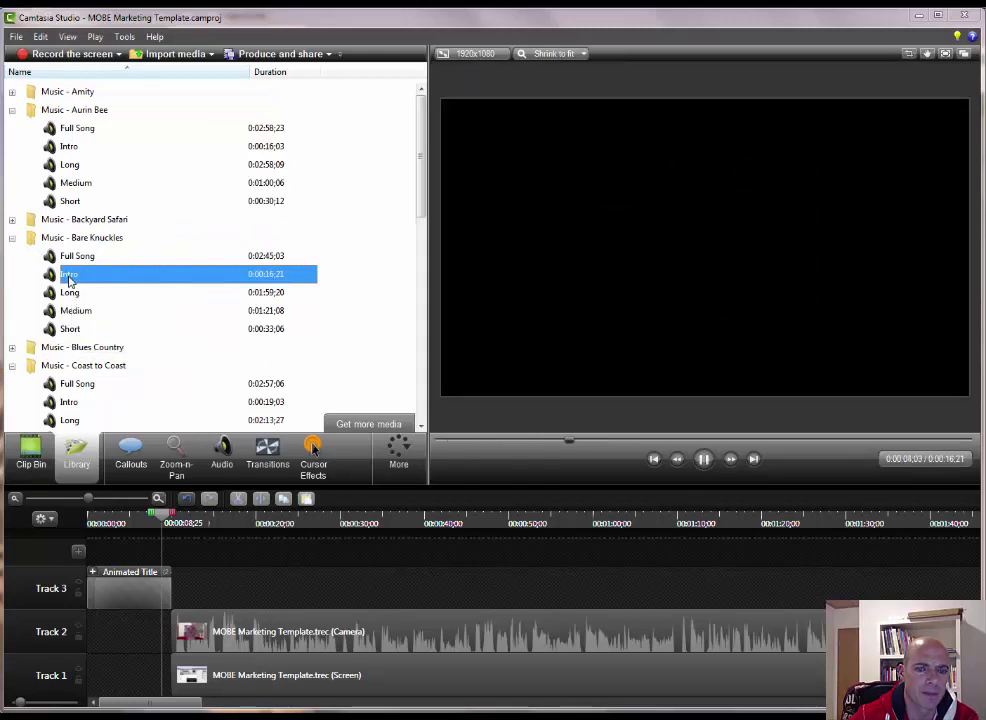
pyautogui.press('space')
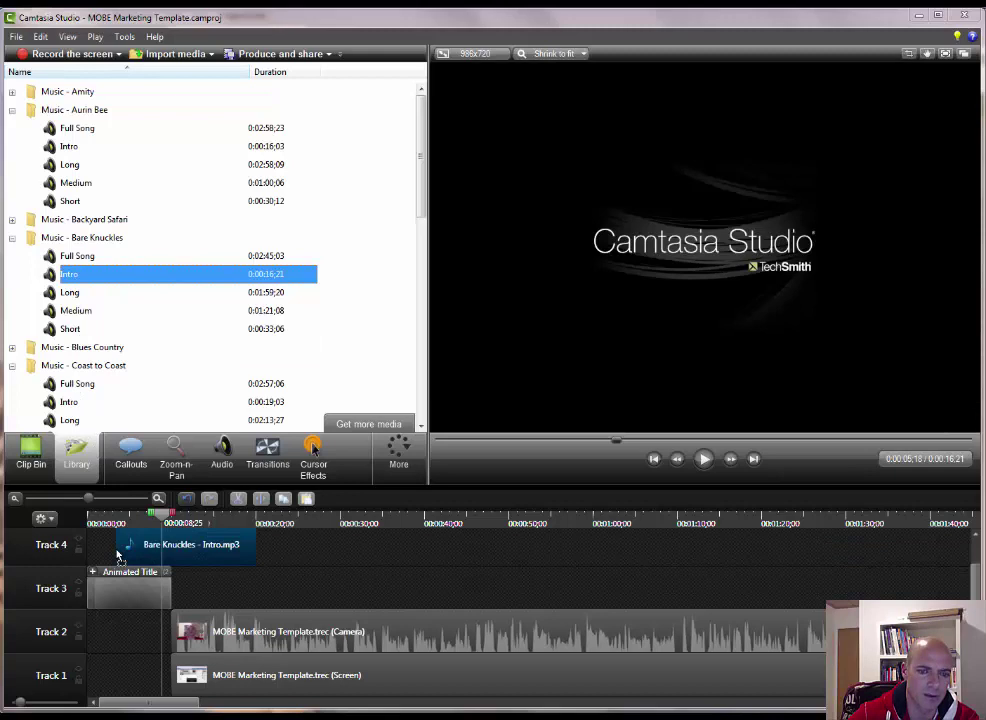
# - Drop the Bare Knuckles Intro on a new track above the title and slide it to 0:00
pyautogui.moveTo(116, 556); pyautogui.dragTo(101, 552)
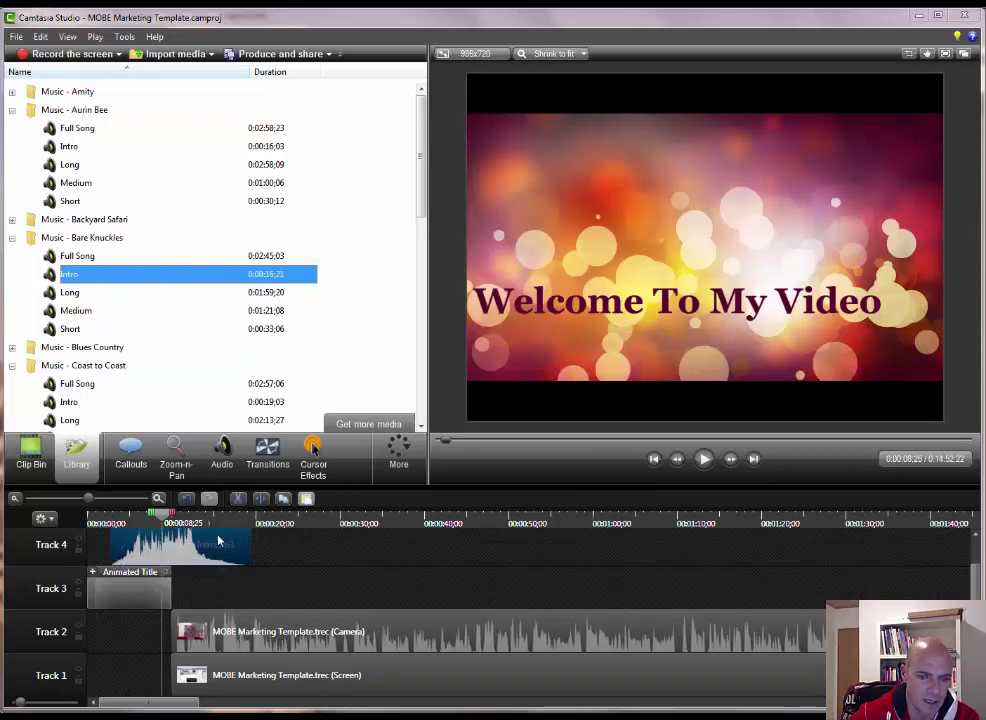
pyautogui.moveTo(238, 543); pyautogui.dragTo(172, 540)
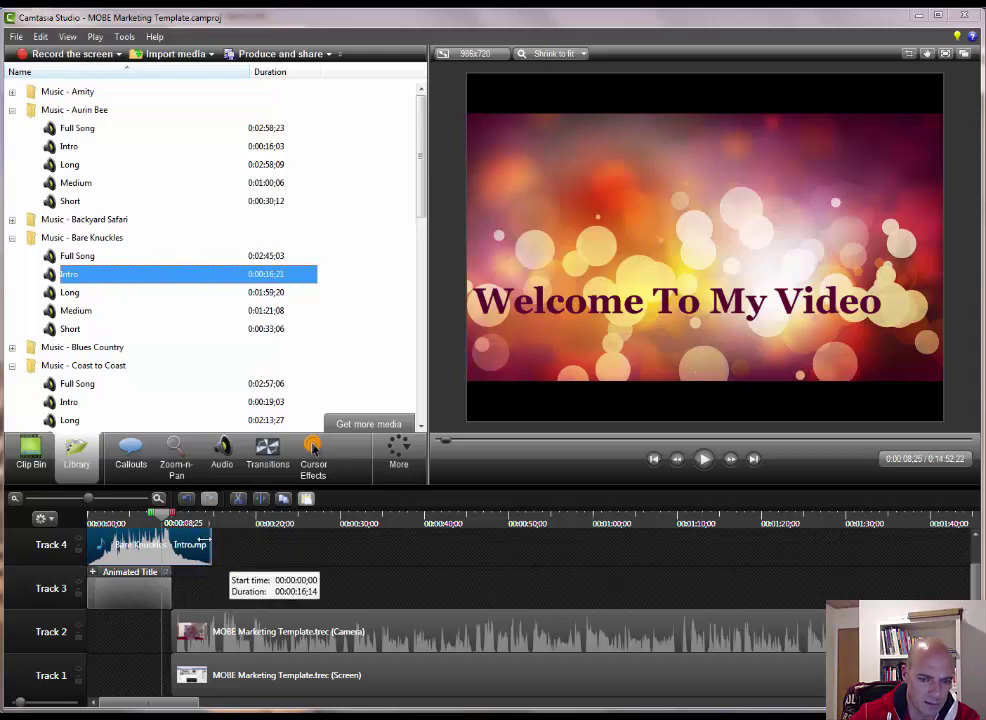
# - Apply a fade-out to the end of the Bare Knuckles Intro clip through Edit audio
pyautogui.rightClick(129, 539)
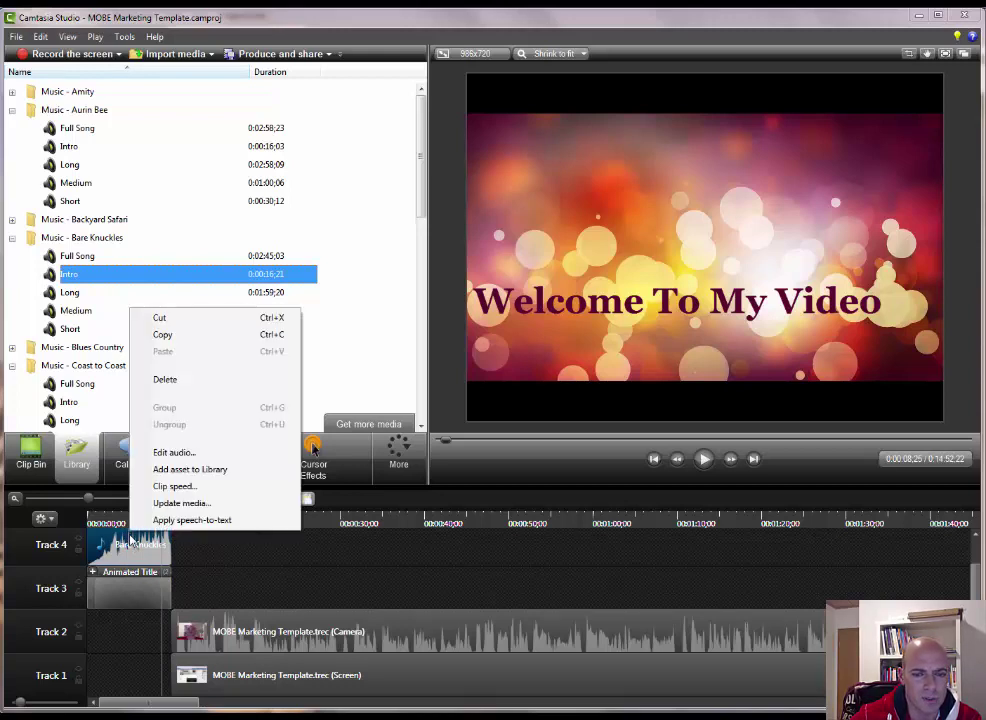
pyautogui.click(188, 455)
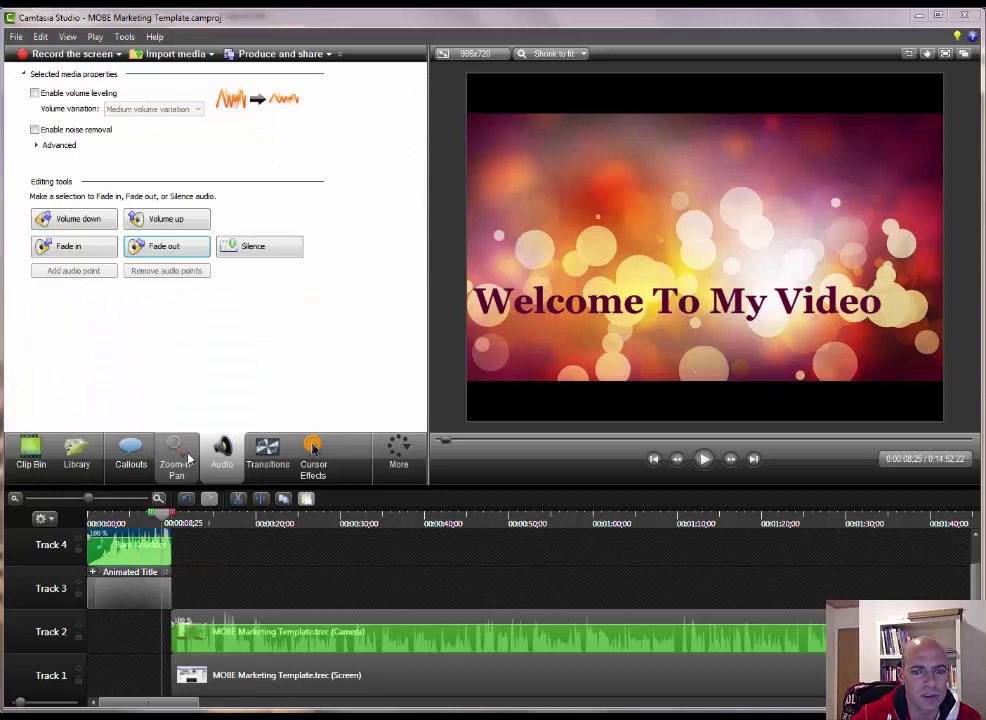
pyautogui.click(155, 250)
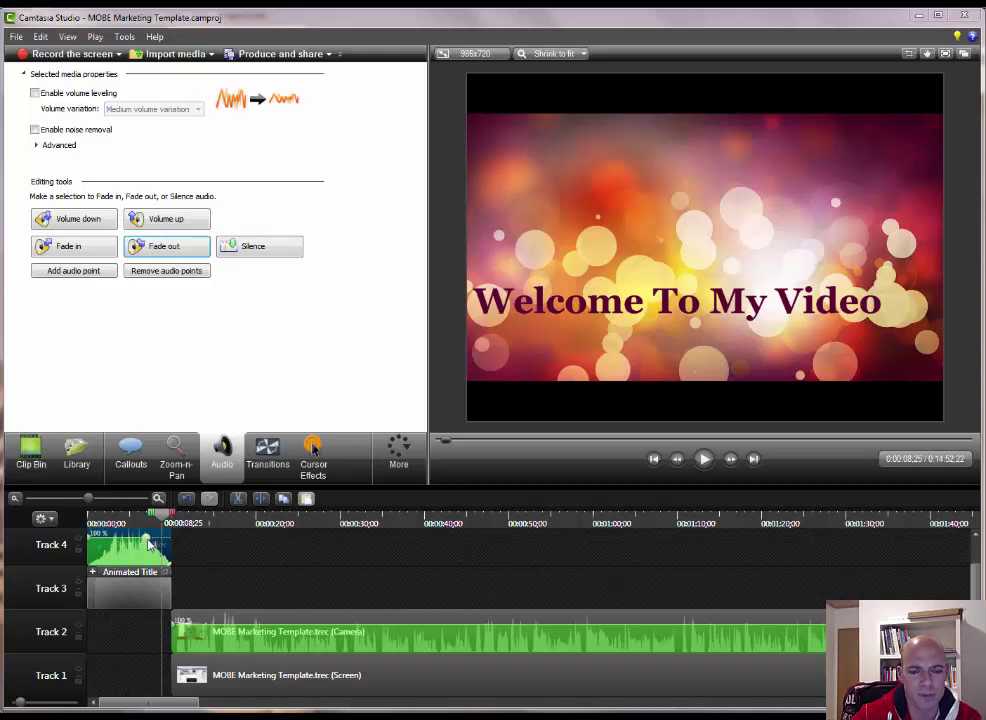
pyautogui.click(90, 521)
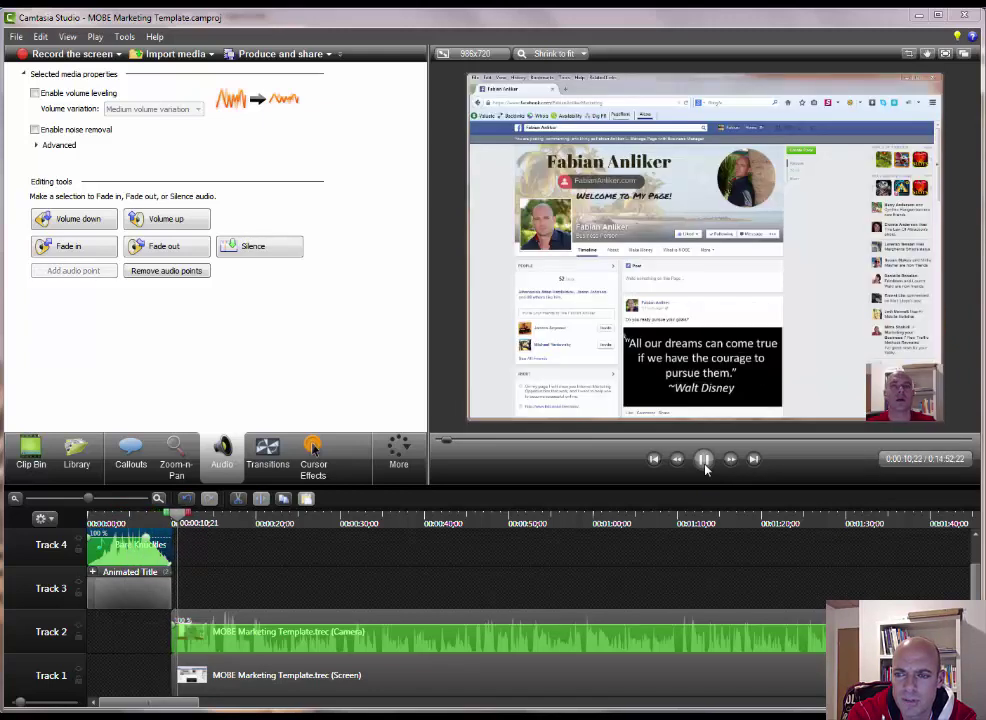
pyautogui.click(705, 459)
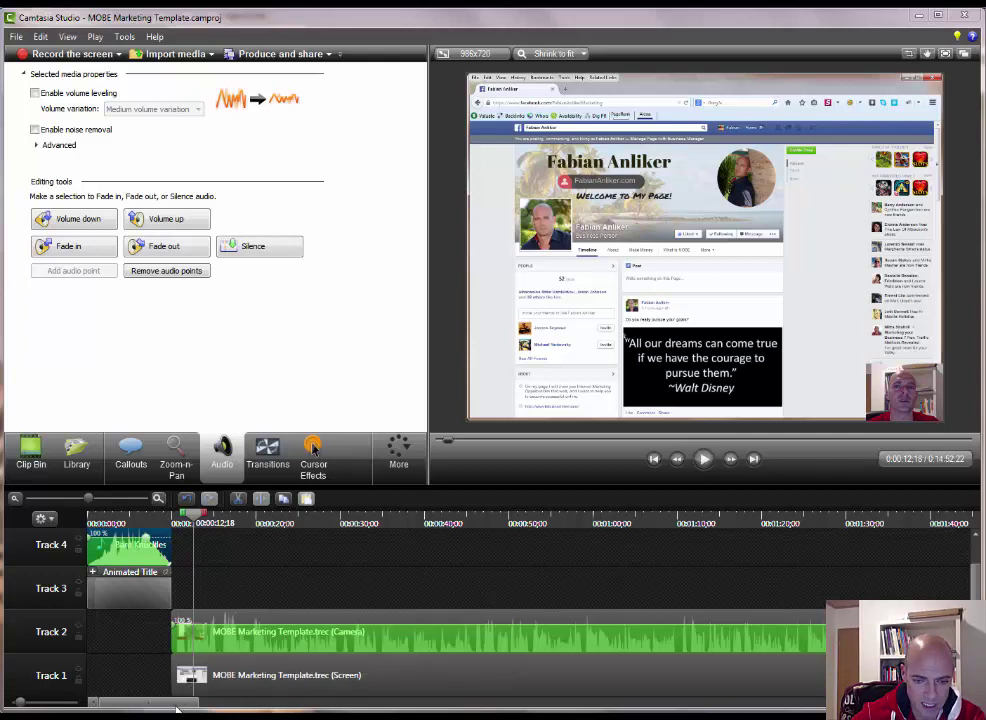
pyautogui.moveTo(176, 708); pyautogui.dragTo(270, 706)
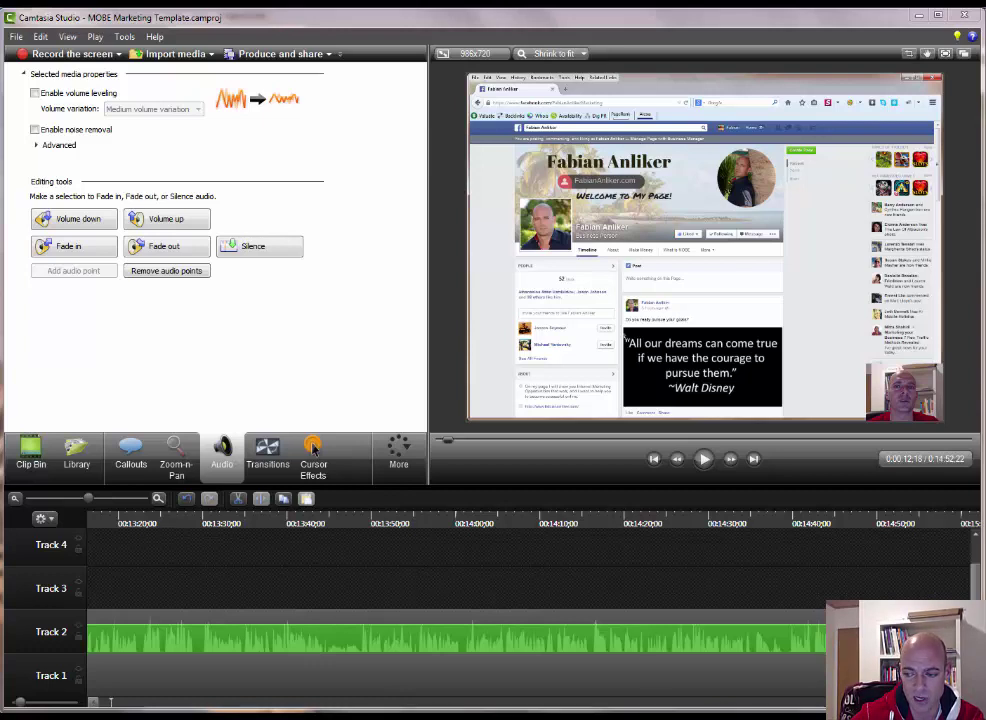
pyautogui.moveTo(814, 706); pyautogui.dragTo(125, 710)
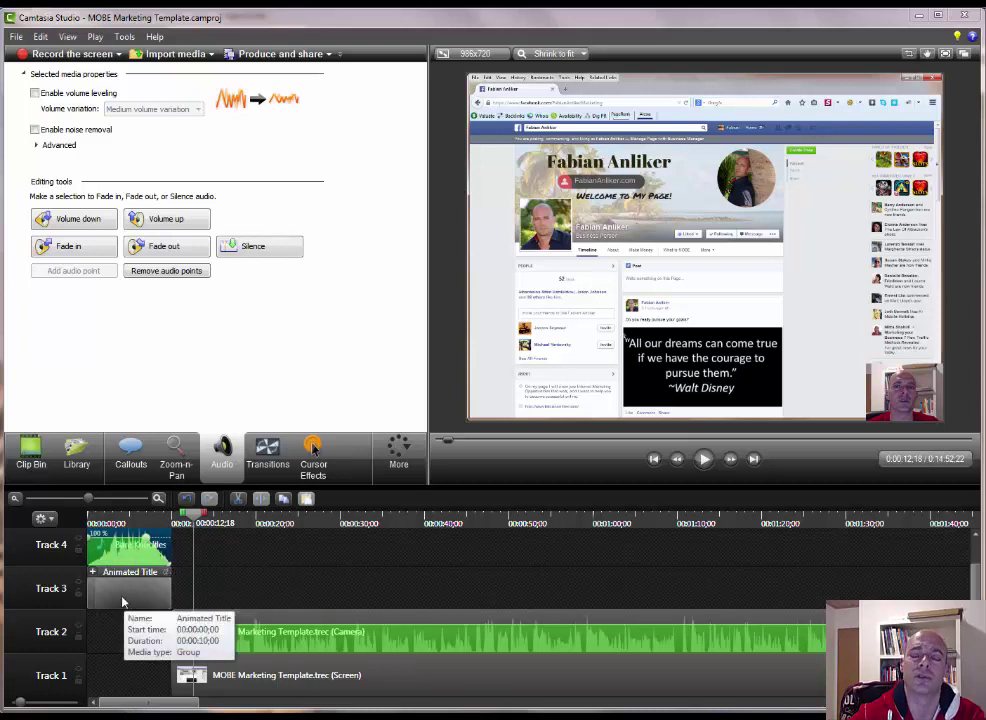
# - Reopen the Library, expand Theme - Checkered Past, and scroll back up to the Music folders
pyautogui.click(80, 462)
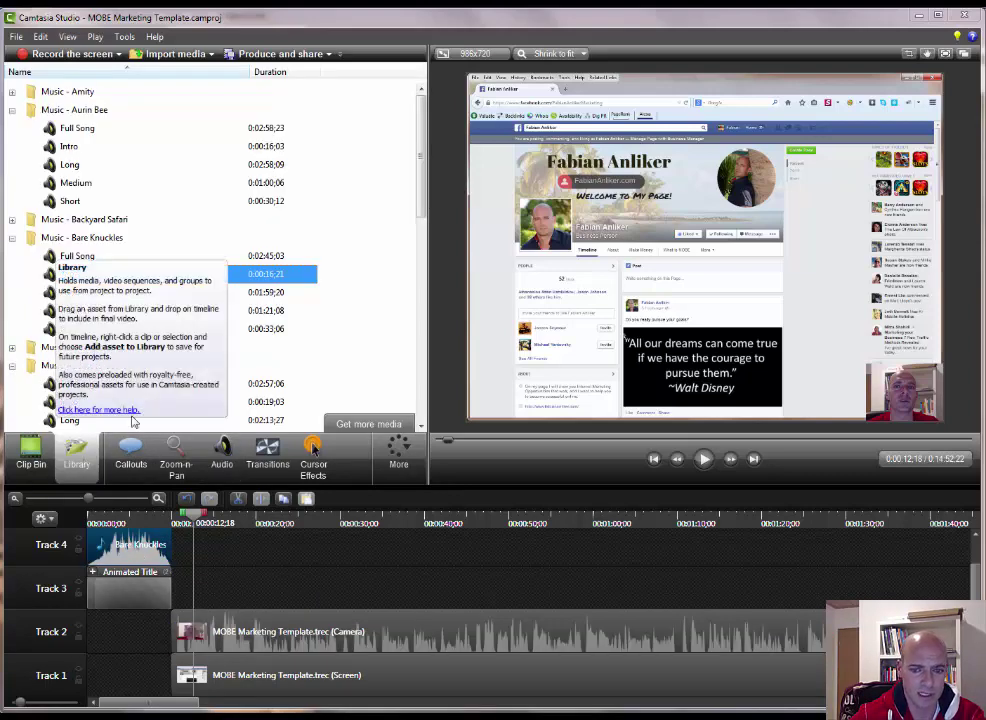
pyautogui.moveTo(422, 170); pyautogui.dragTo(427, 395)
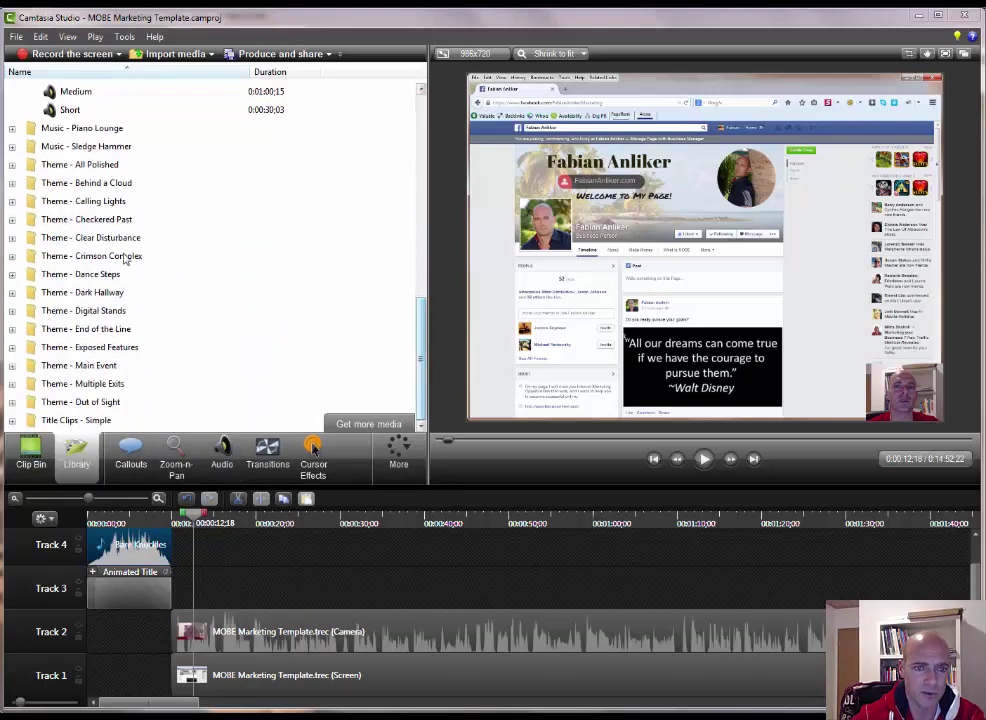
pyautogui.click(11, 219)
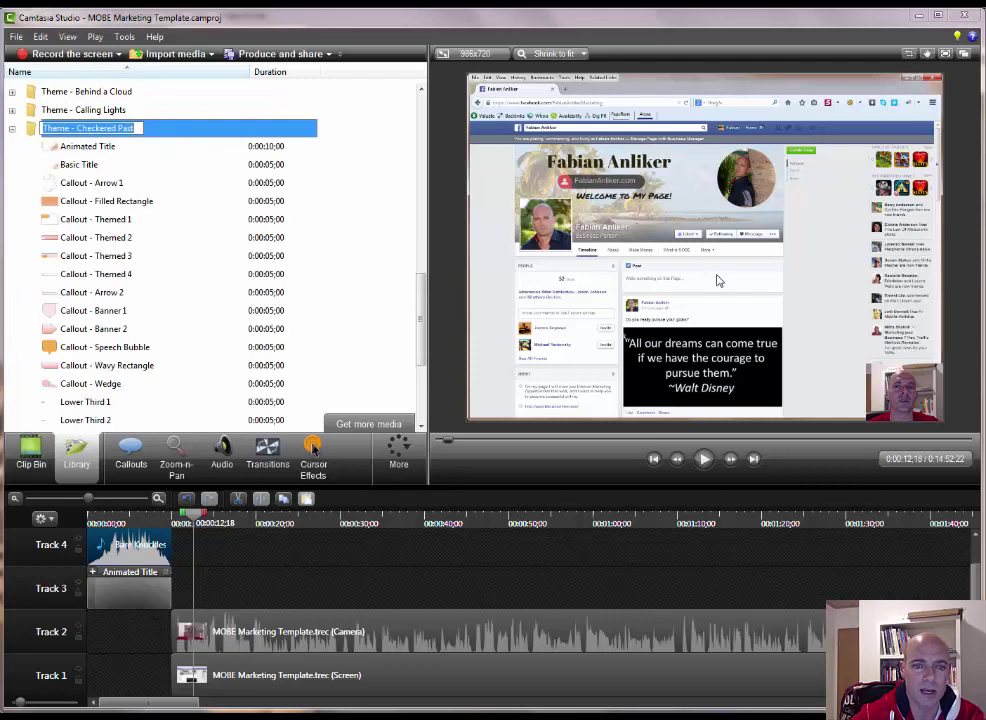
pyautogui.moveTo(420, 275); pyautogui.dragTo(420, 90)
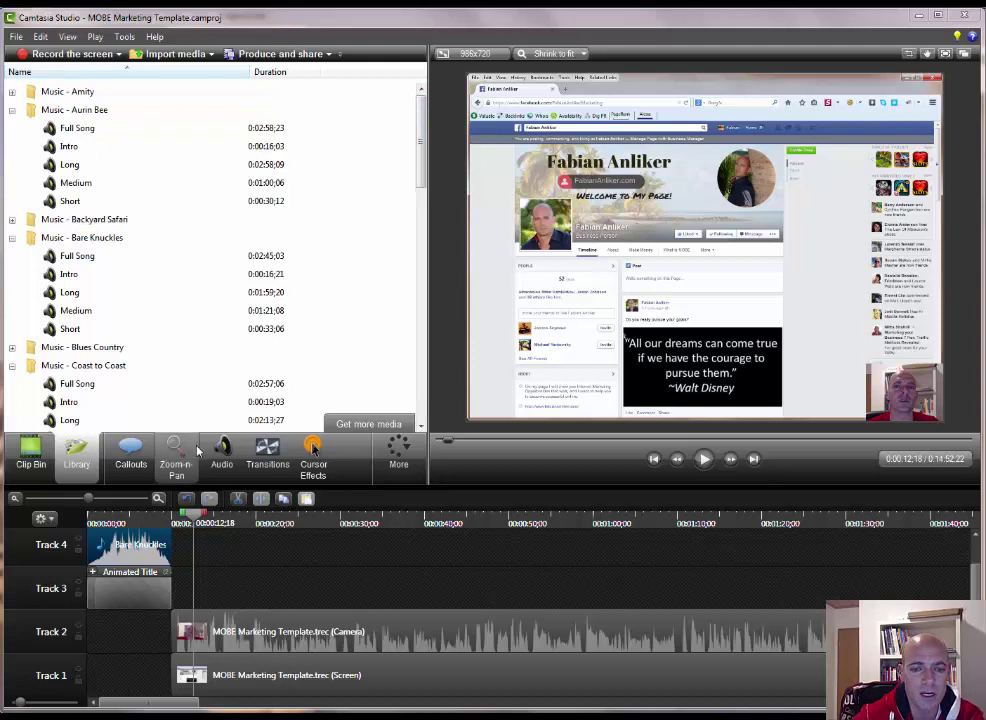
pyautogui.click(166, 547)
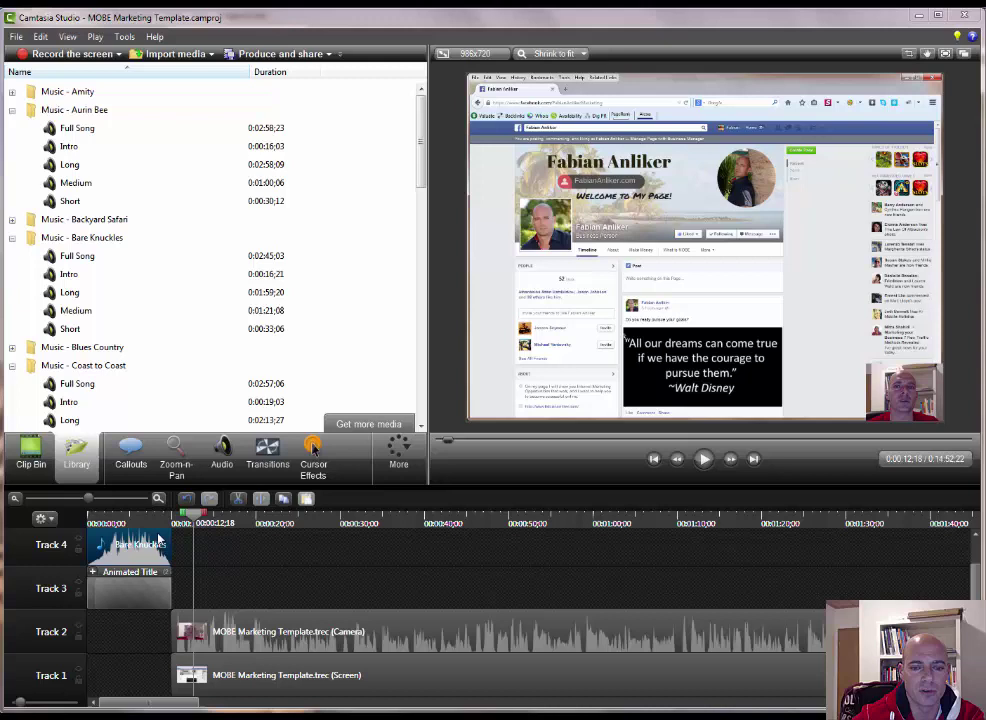